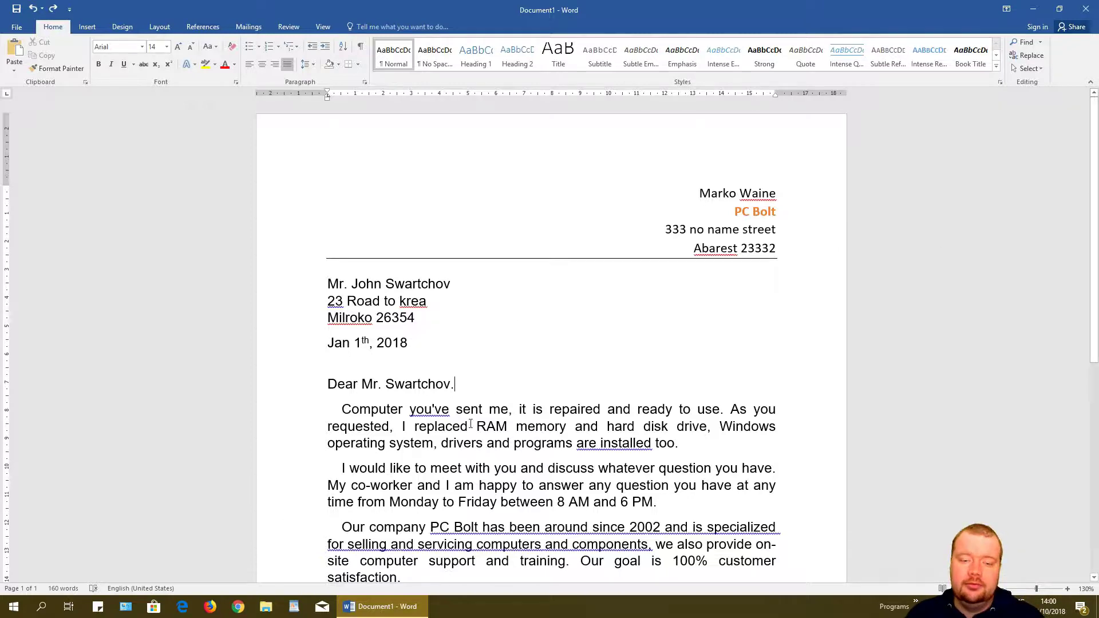
Step: Copy the recipient's surname after 'Dear Mr.' in the salutation, then deselect it
drag(385, 389, 450, 389)
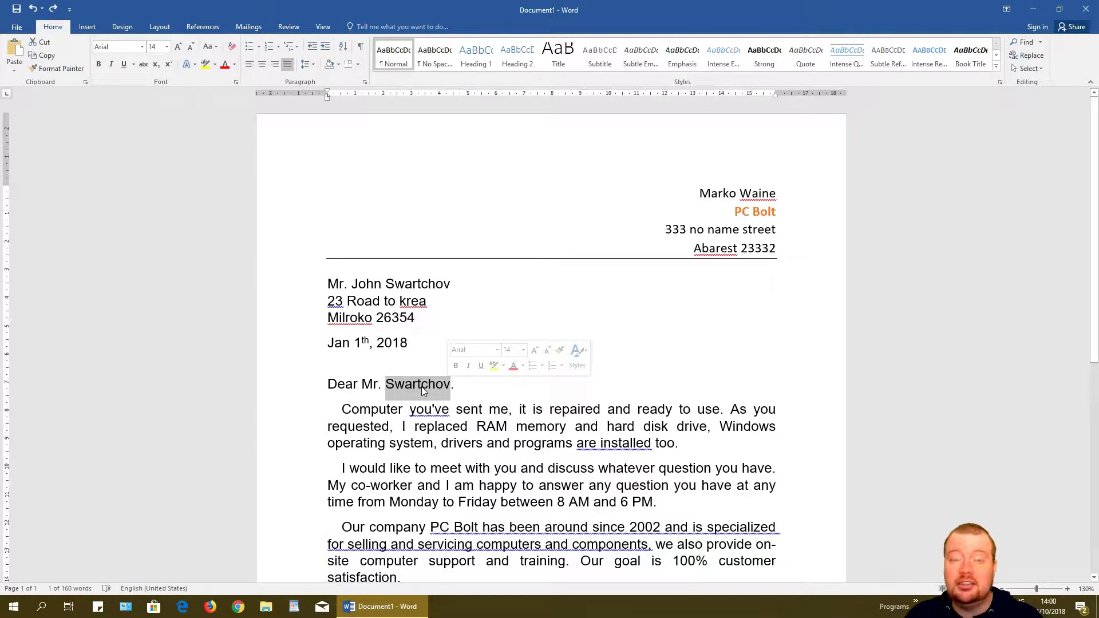
right_click(421, 387)
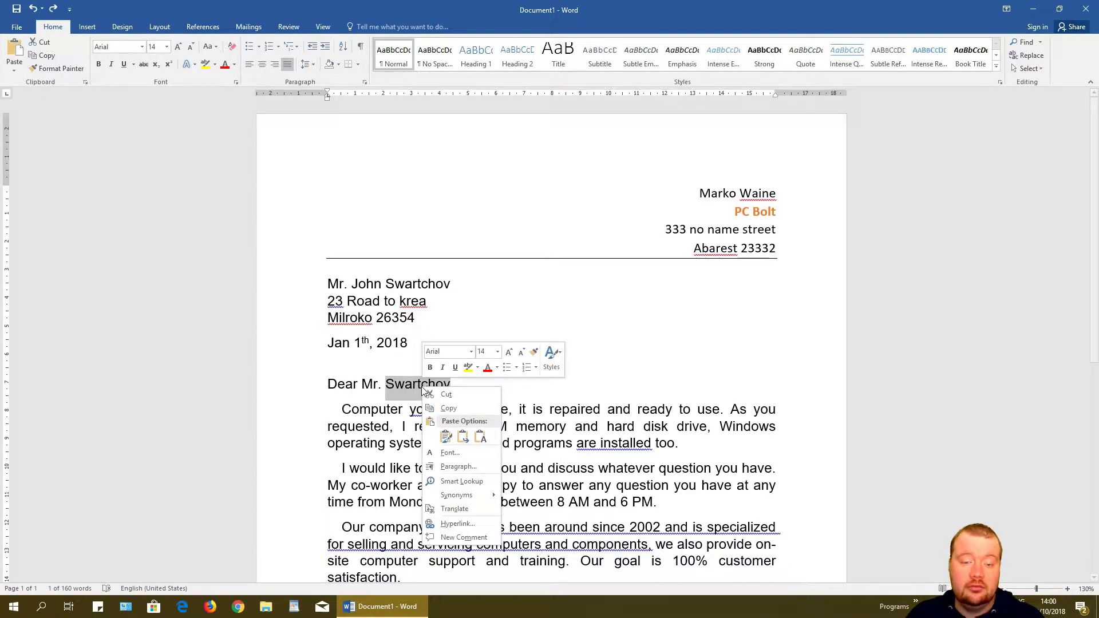
click(467, 408)
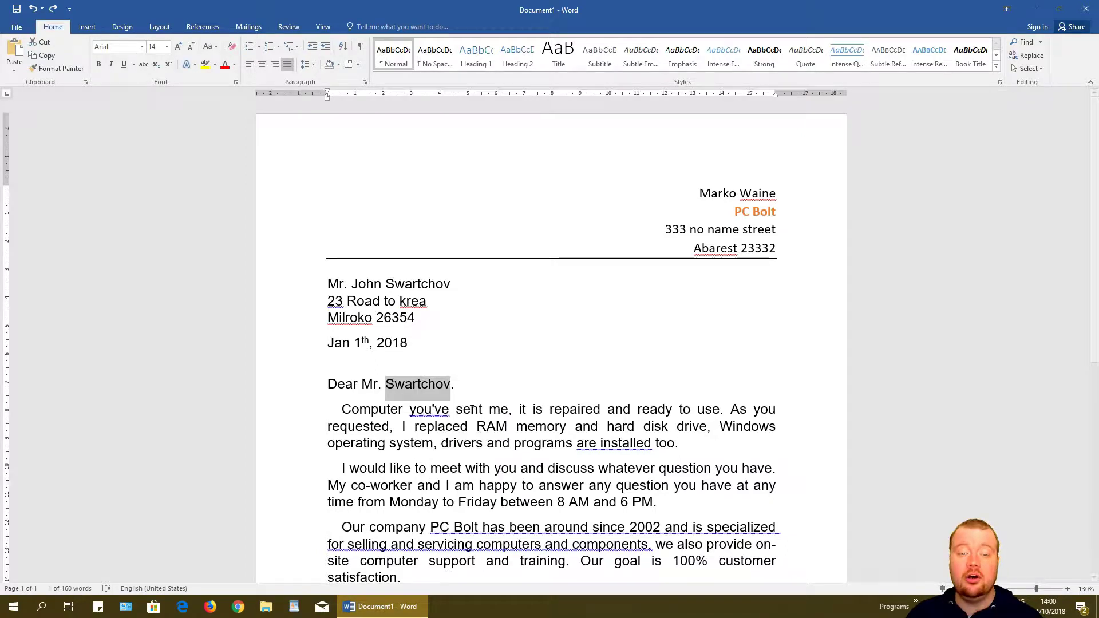
click(642, 351)
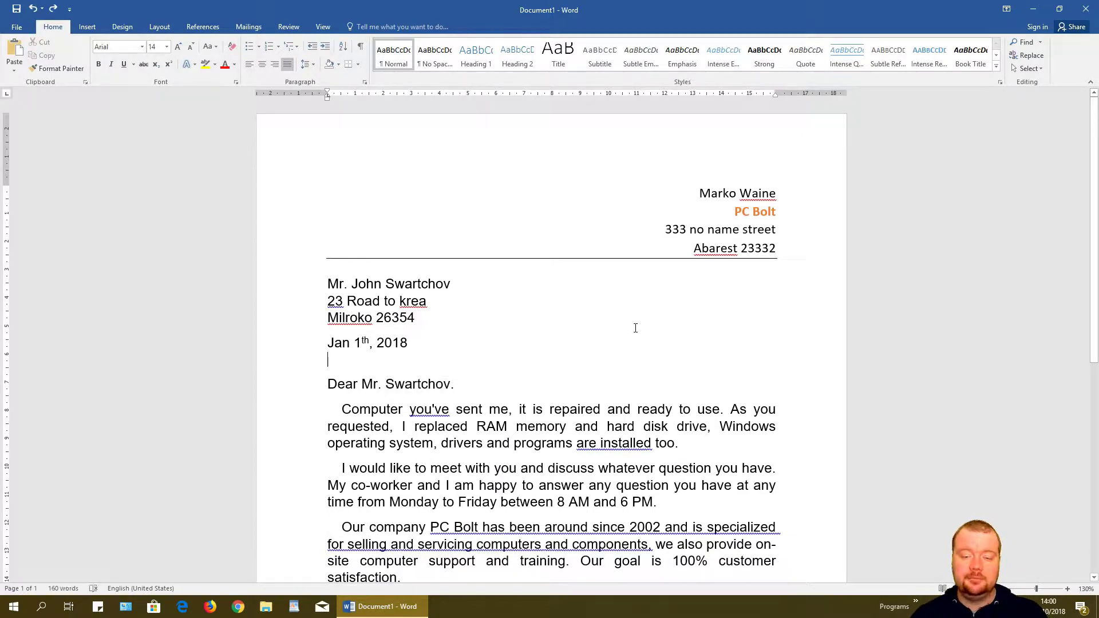
click(18, 27)
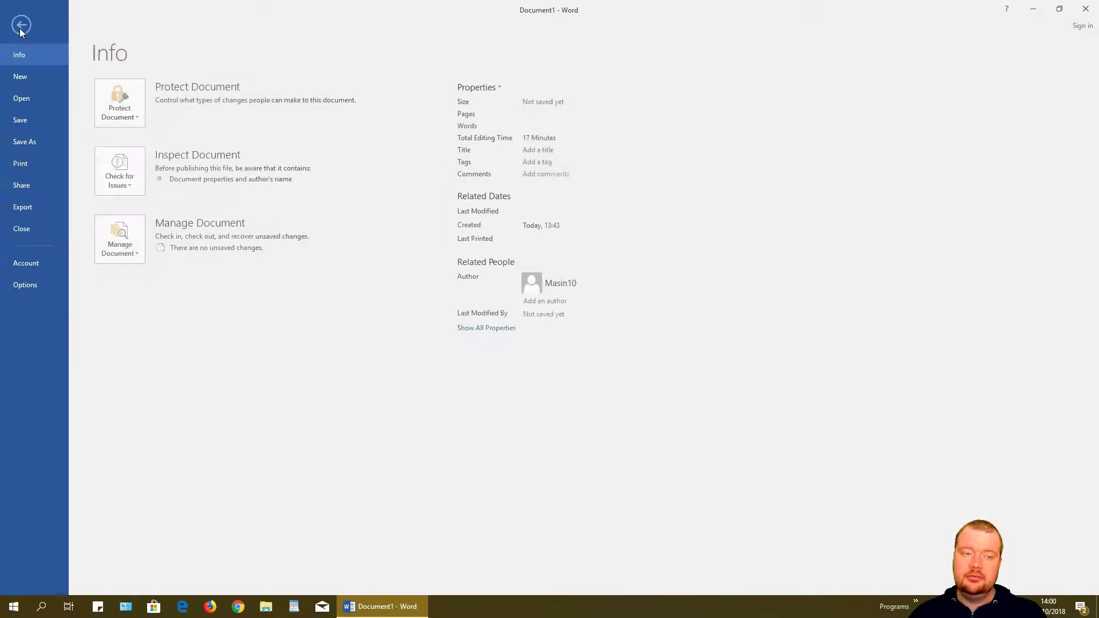
click(26, 120)
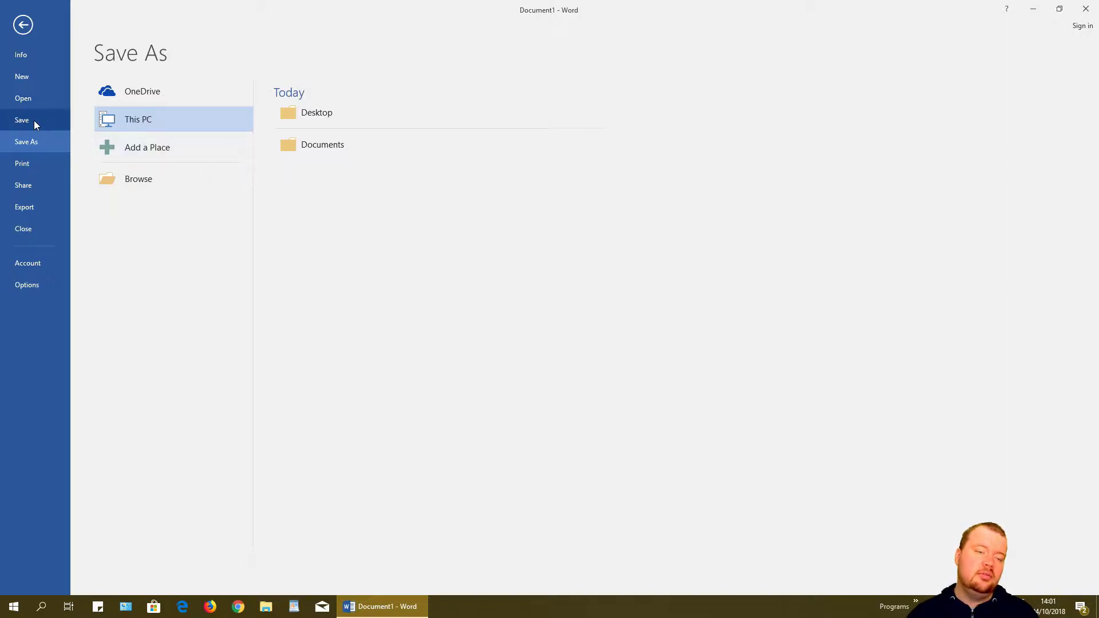
click(24, 23)
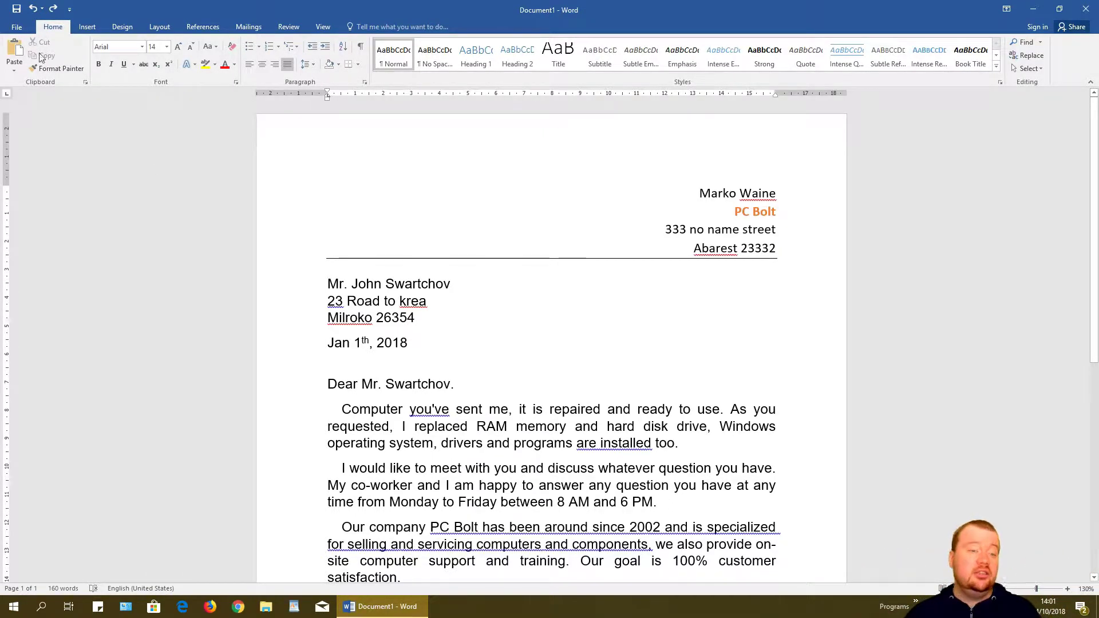
Step: Start saving the letter and browse from This PC to the full Save As dialog
click(17, 9)
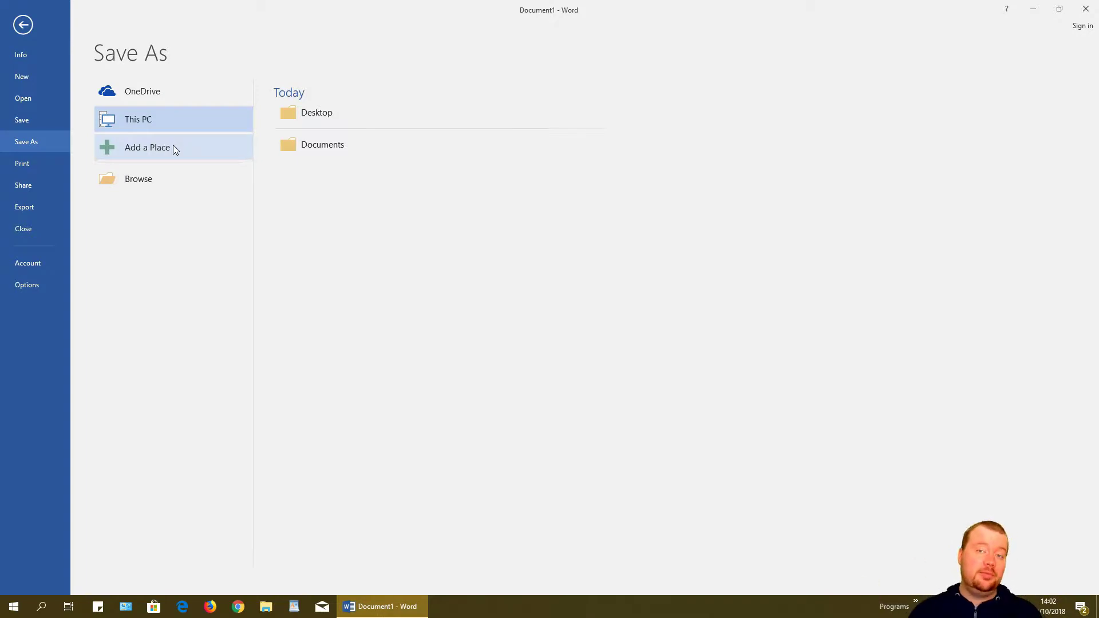
click(146, 121)
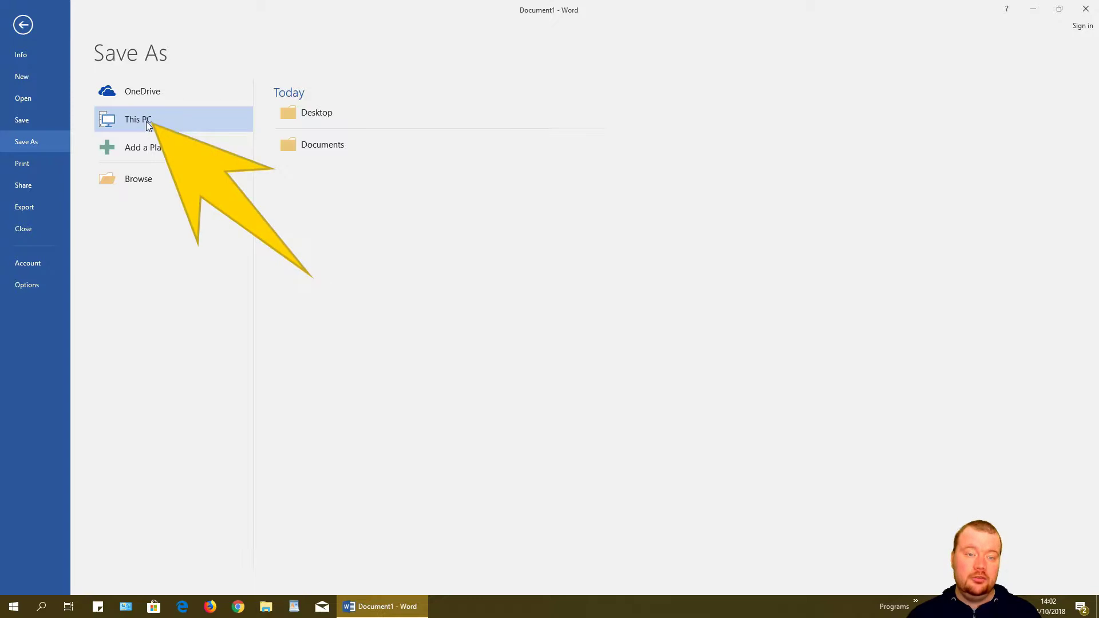
click(142, 180)
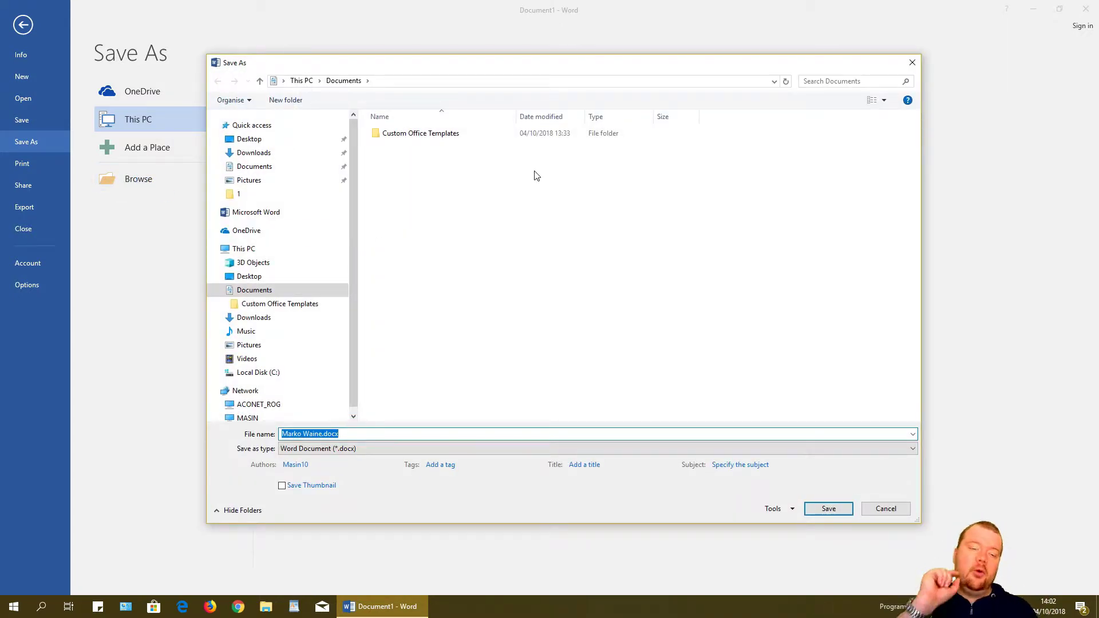
Step: Set the Save As location to the Desktop and select the suggested file name
click(255, 278)
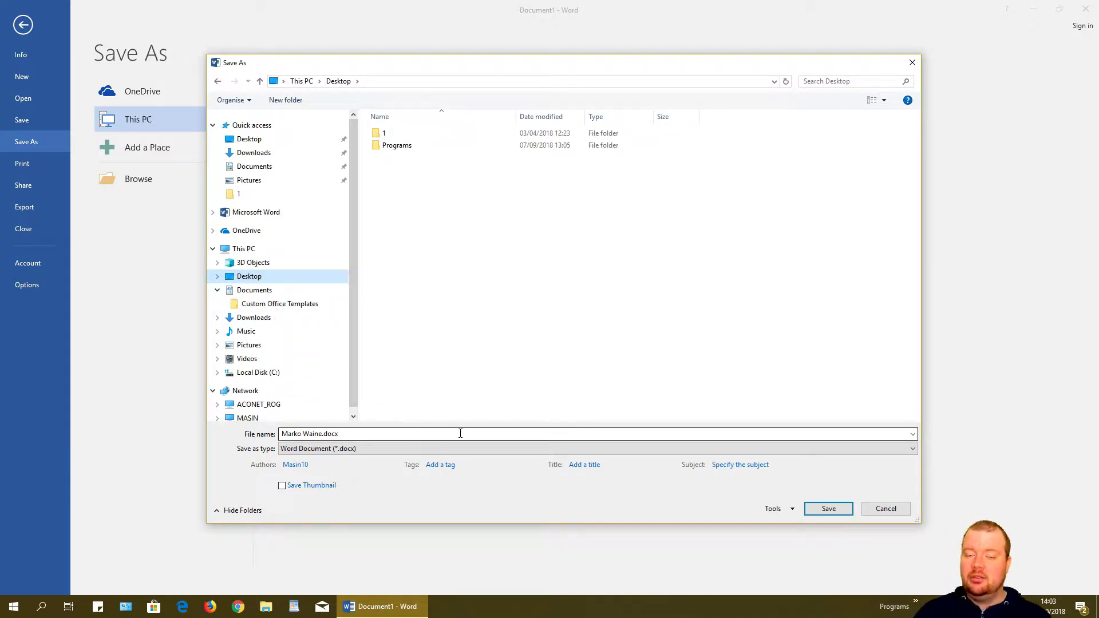
click(433, 435)
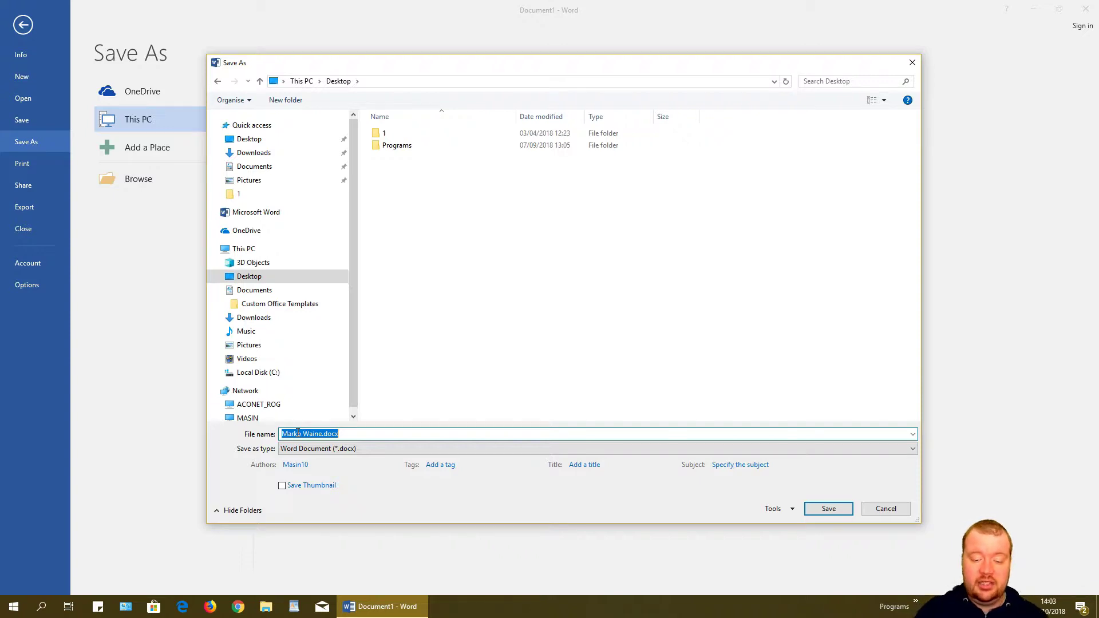
Step: Enter 'Letter for mr' plus the pasted surname as the file name, removing the trial '.do' extension
text(Letter for )
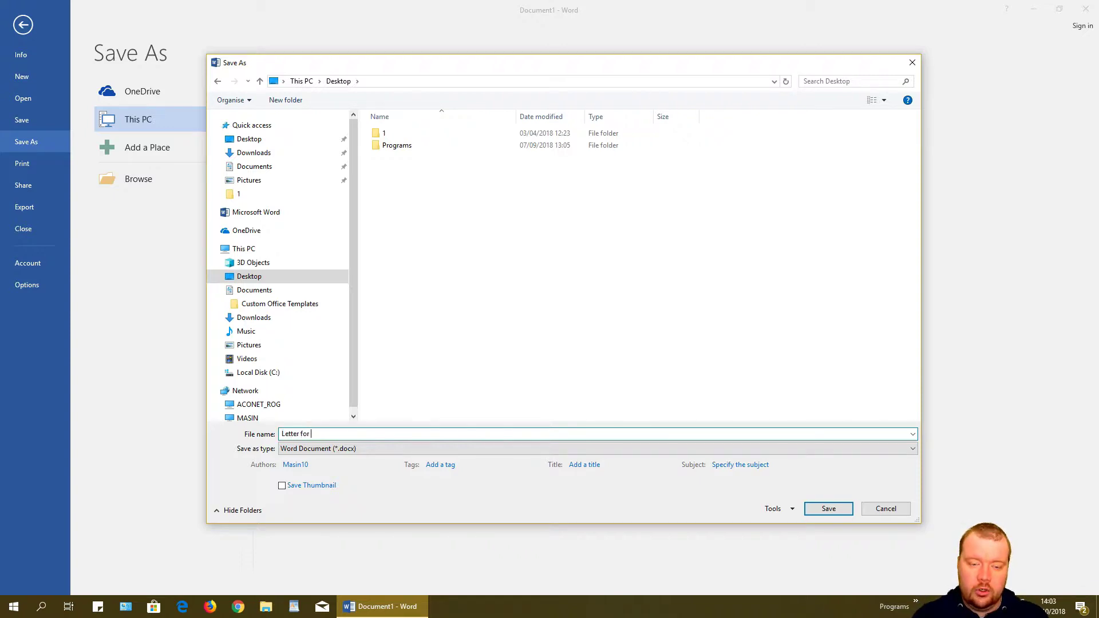
text(mr)
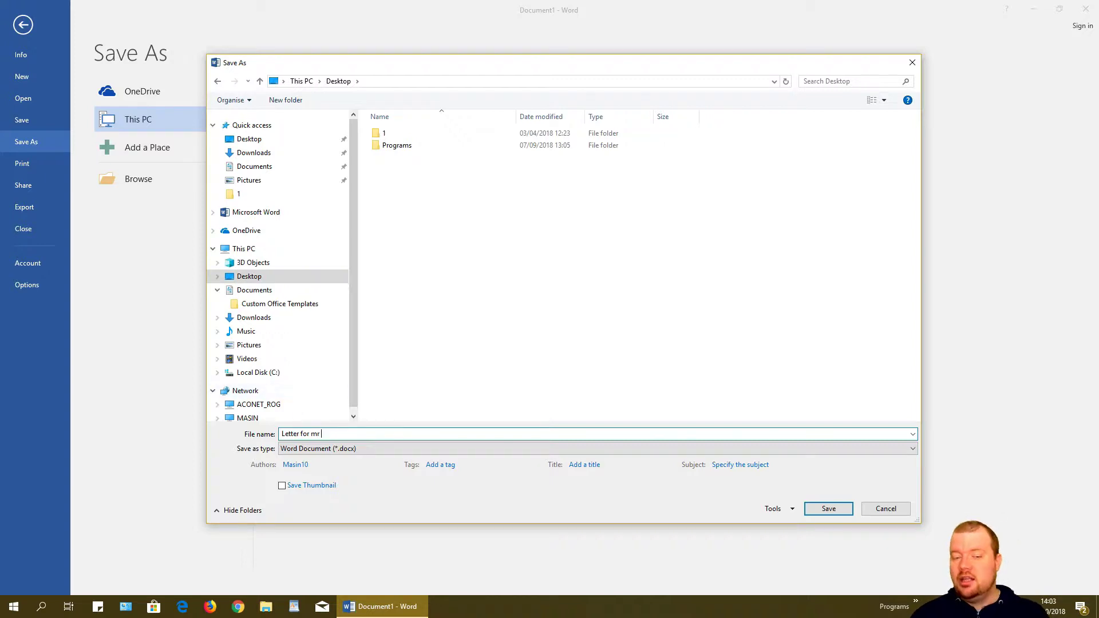
right_click(381, 433)
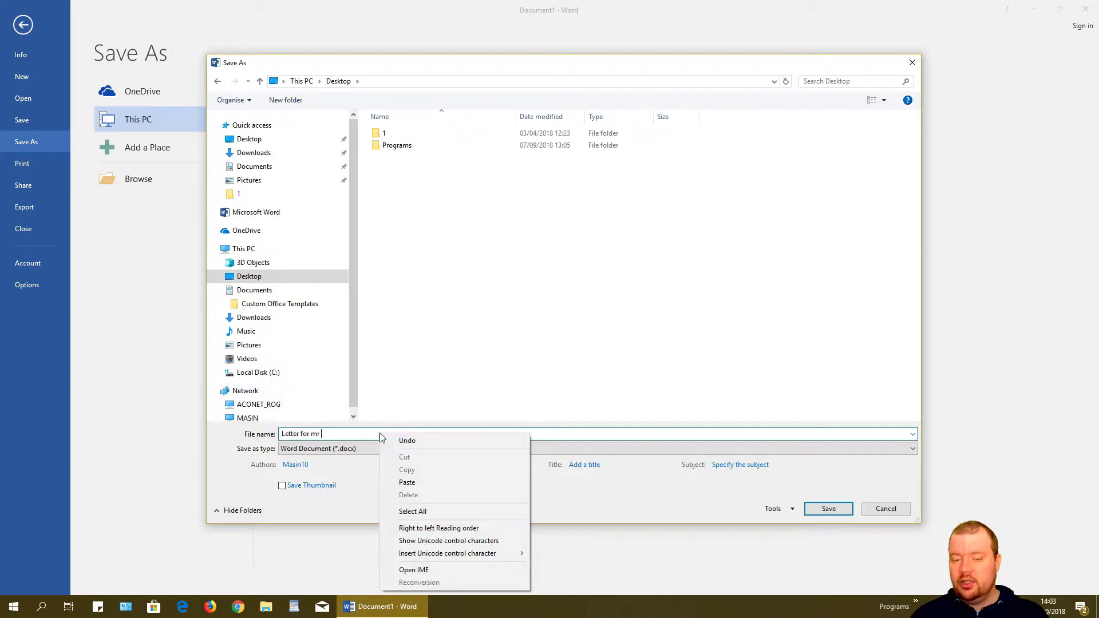
click(417, 483)
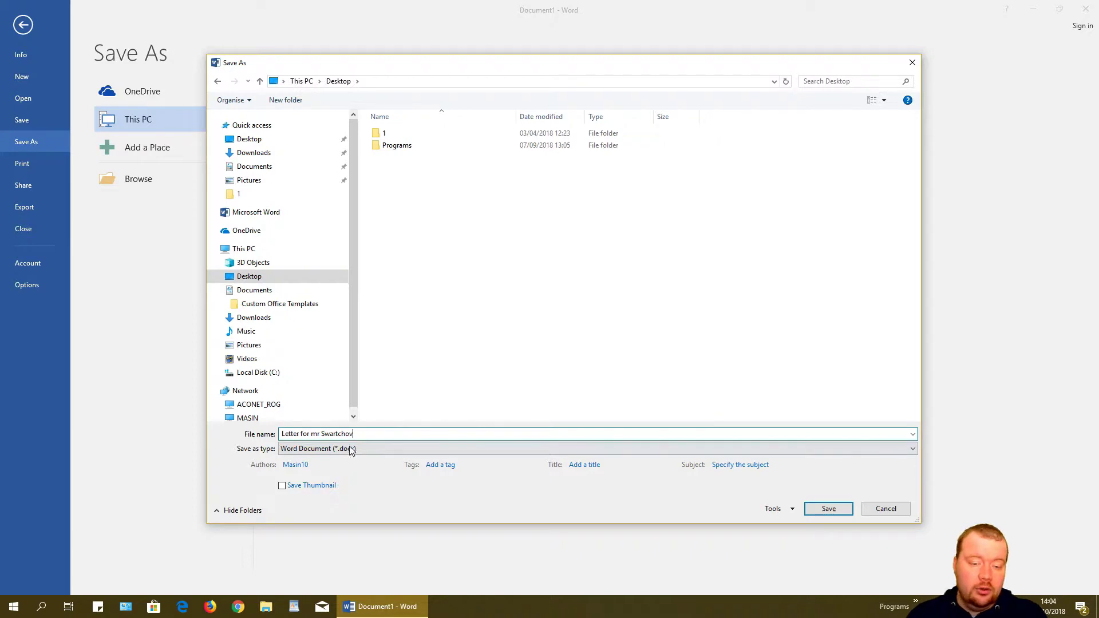
drag(369, 434, 276, 435)
click(420, 435)
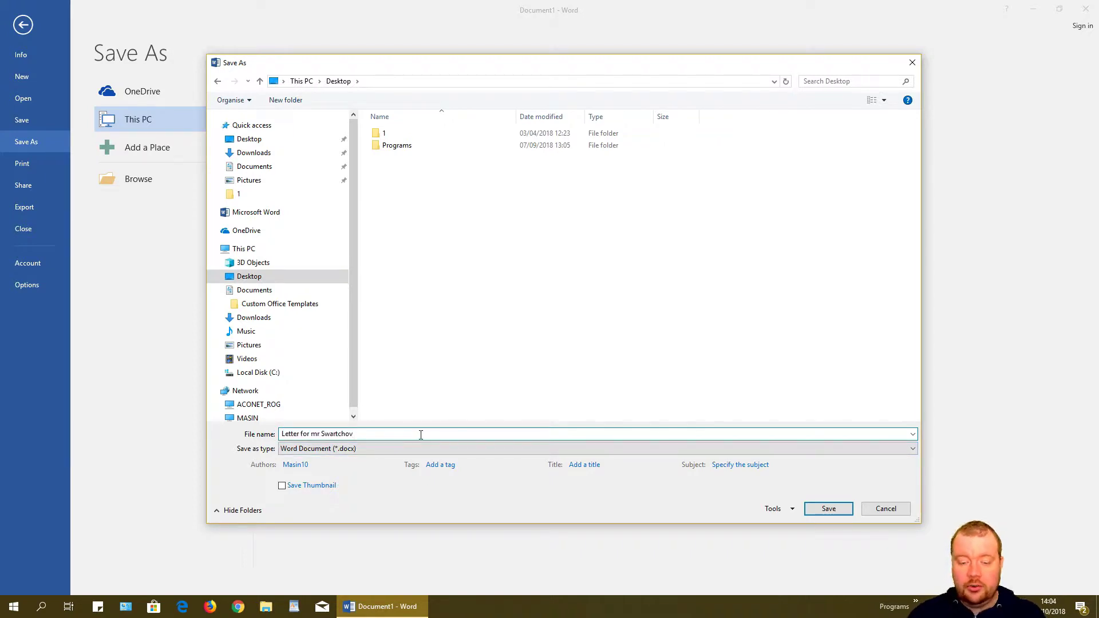
text(.docx)
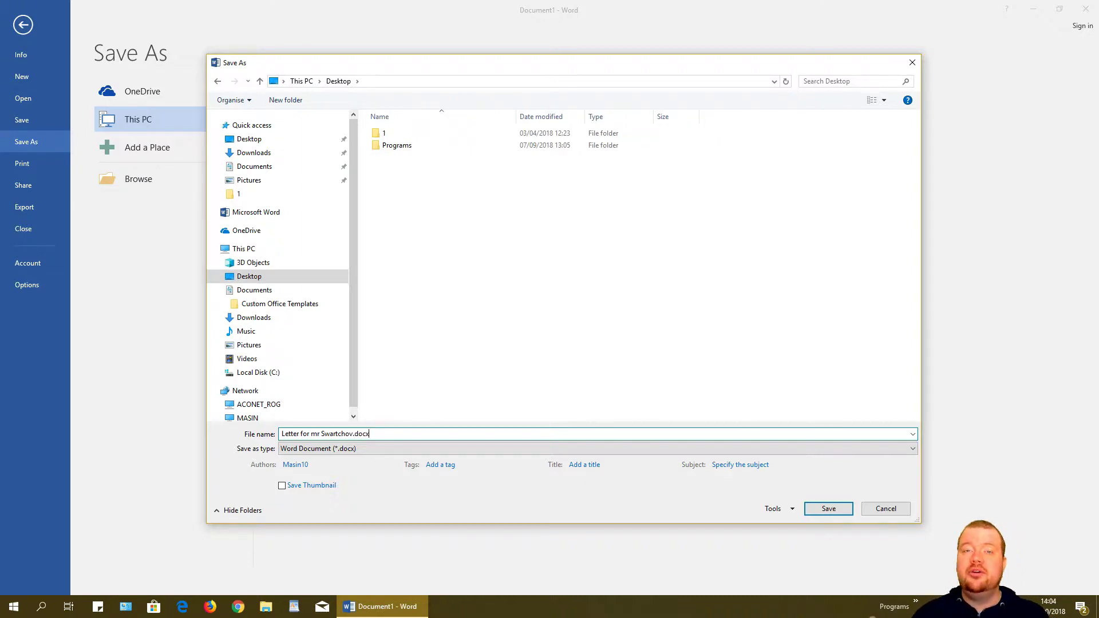
key(BackSpace)
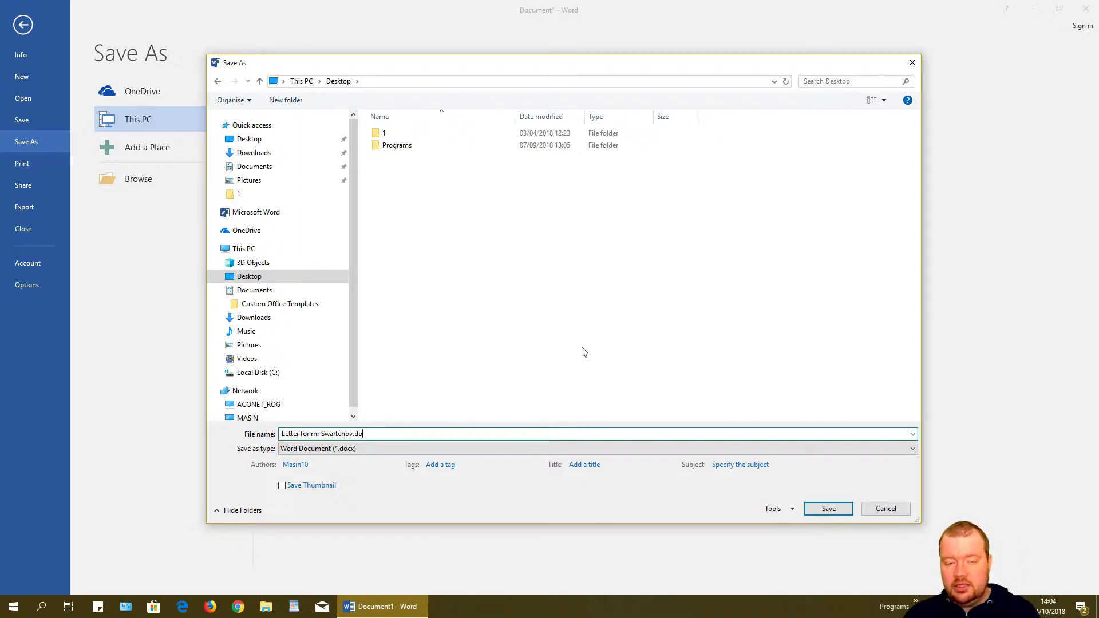
key(BackSpace)
key(BackSpace)
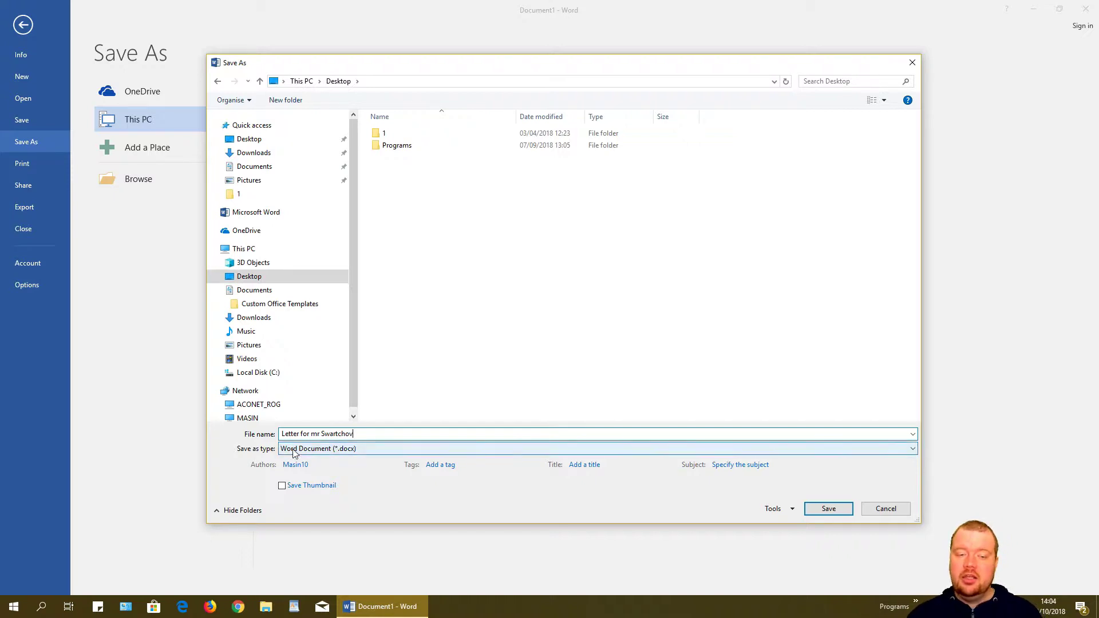
Step: Expand the 'Save as type' list, showing formats from Word Document (*.docx) to PDF and OpenDocument Text
click(351, 450)
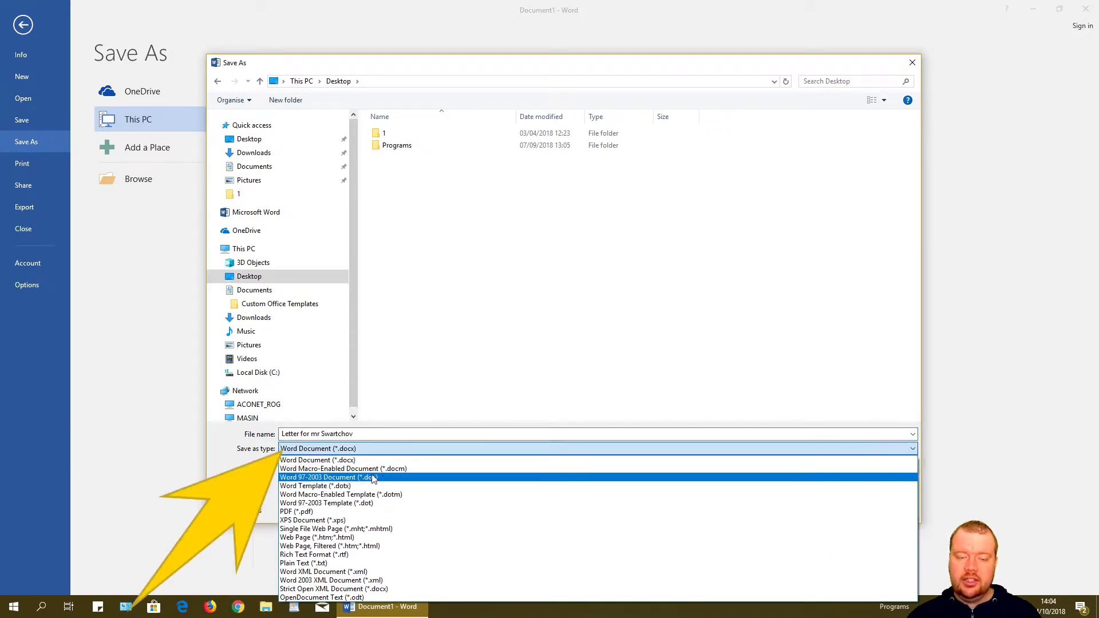
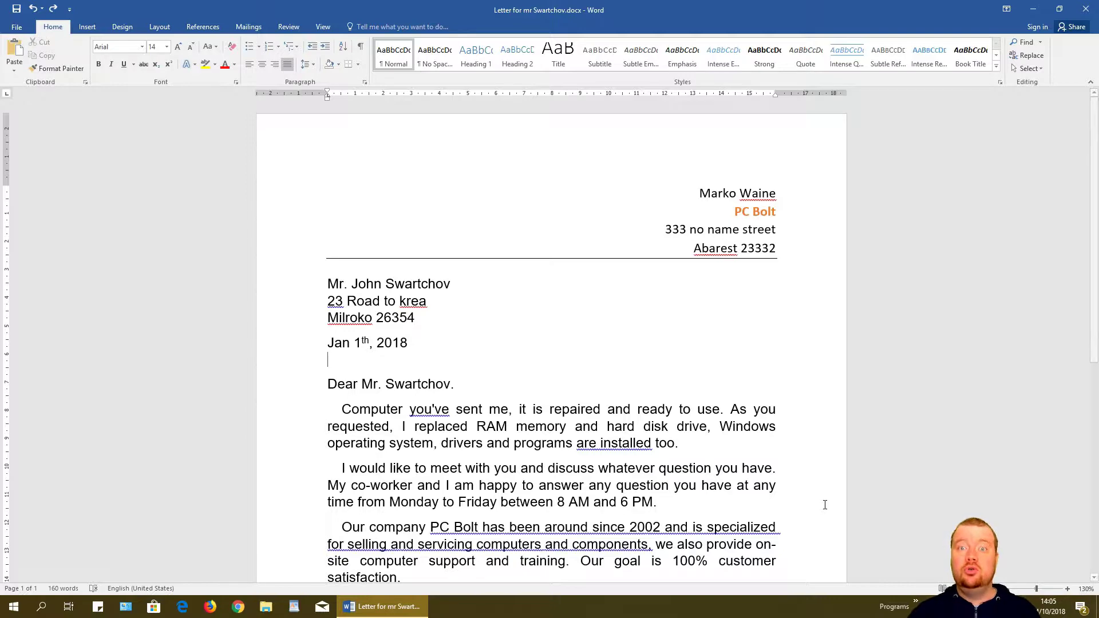
Step: Close Word with the finished PC Bolt letter, leaving the desktop visible
click(1081, 8)
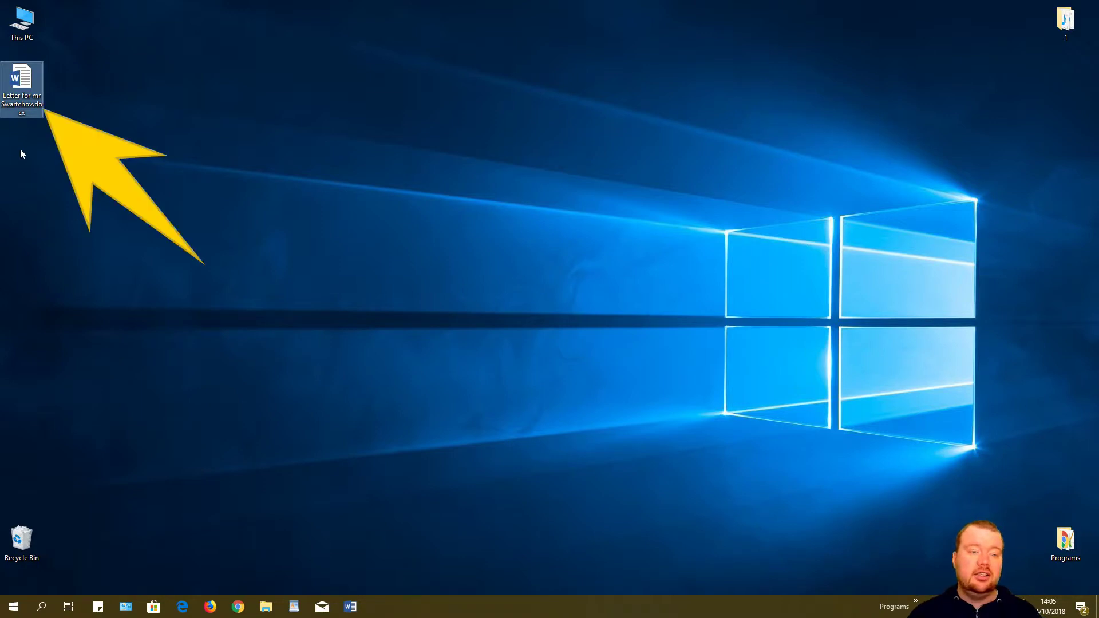
click(18, 94)
key(Escape)
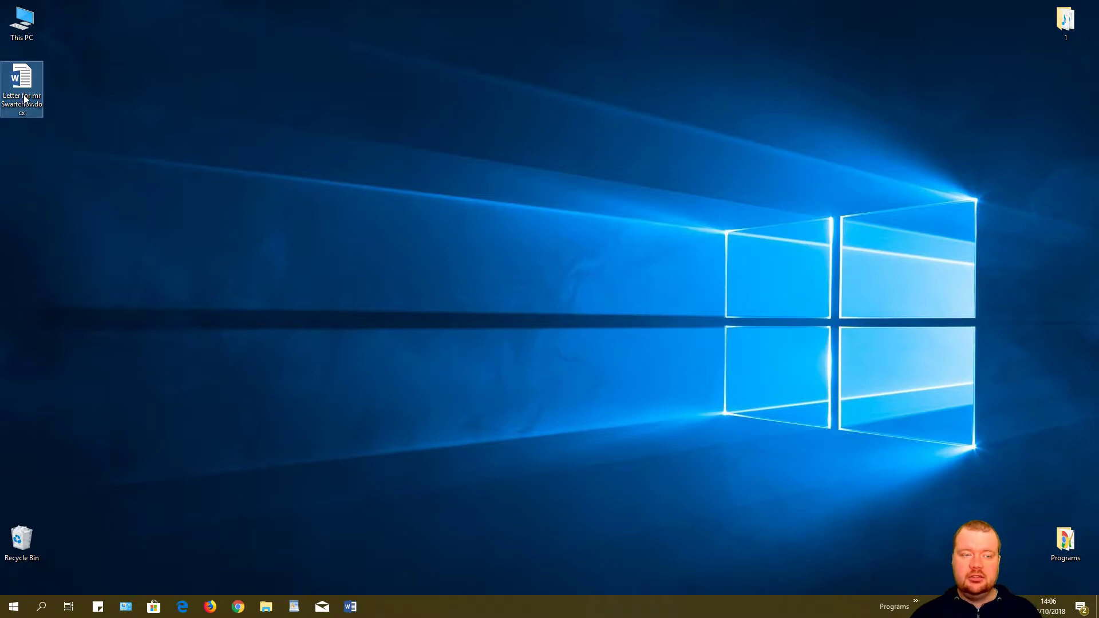
Step: Reopen the saved PC Bolt letter from its desktop icon in Word
double_click(23, 86)
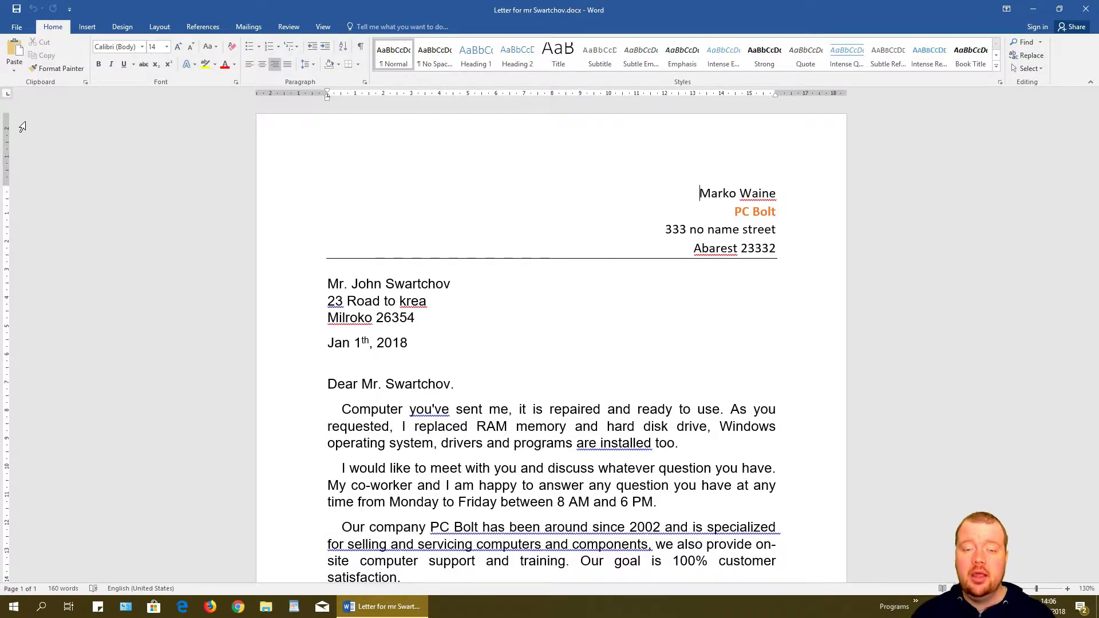
key(alt+F4)
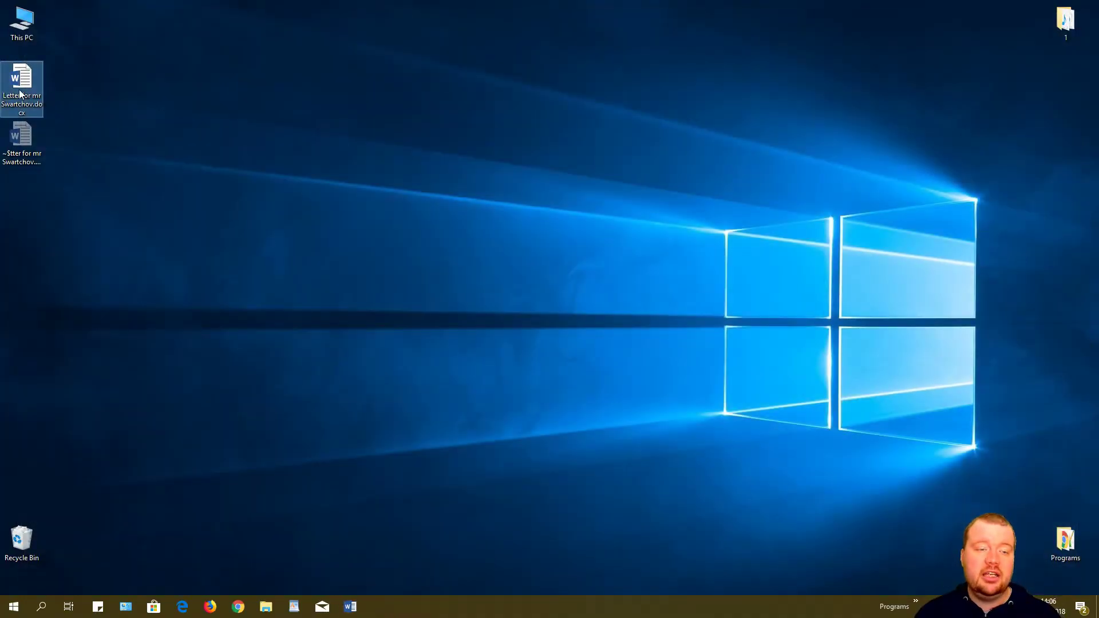
right_click(22, 94)
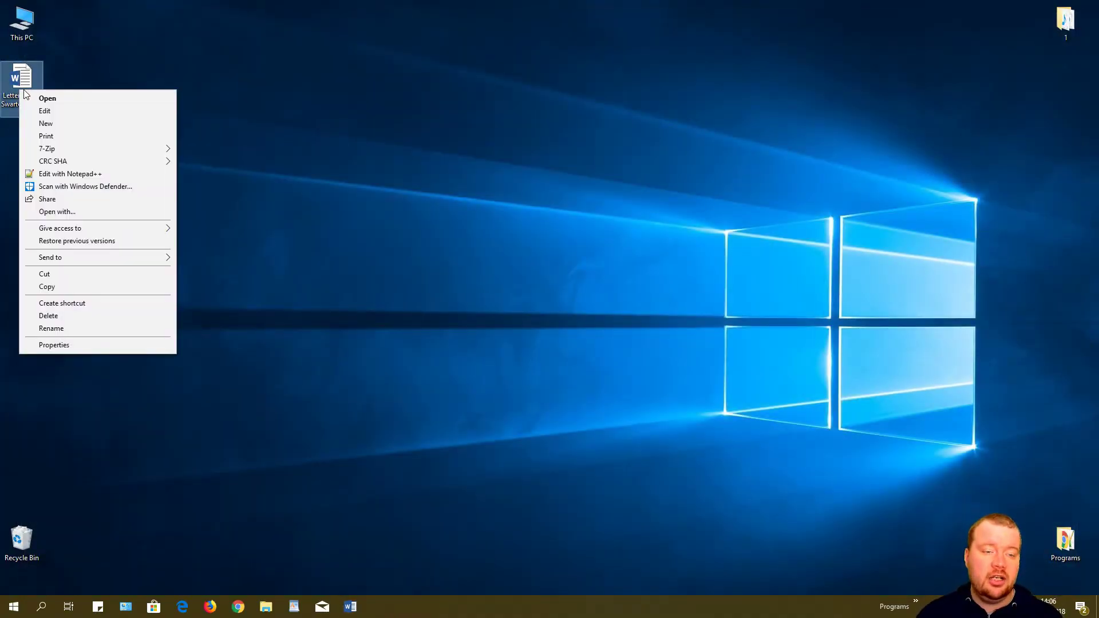
click(61, 99)
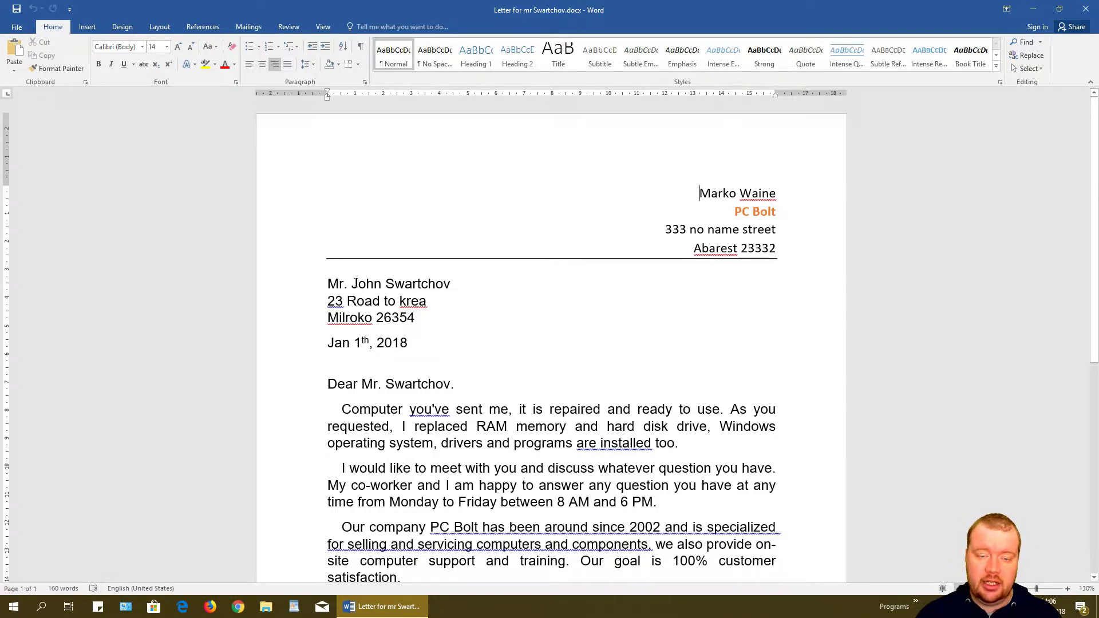
Step: Type the second customer's name, street, town and postcode over the old recipient lines
drag(353, 283, 430, 283)
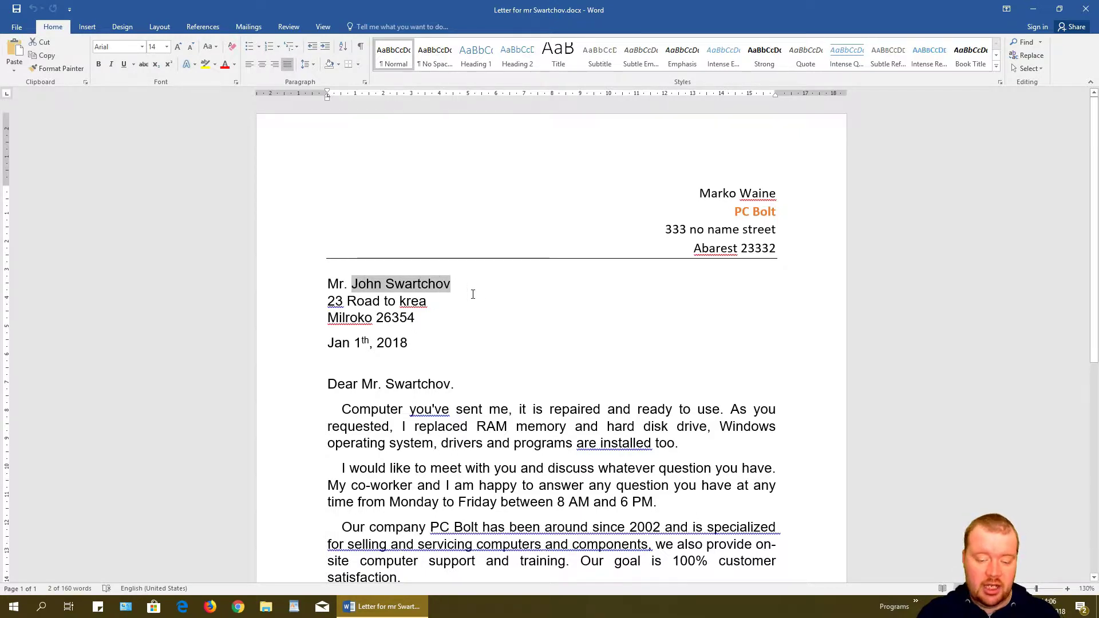
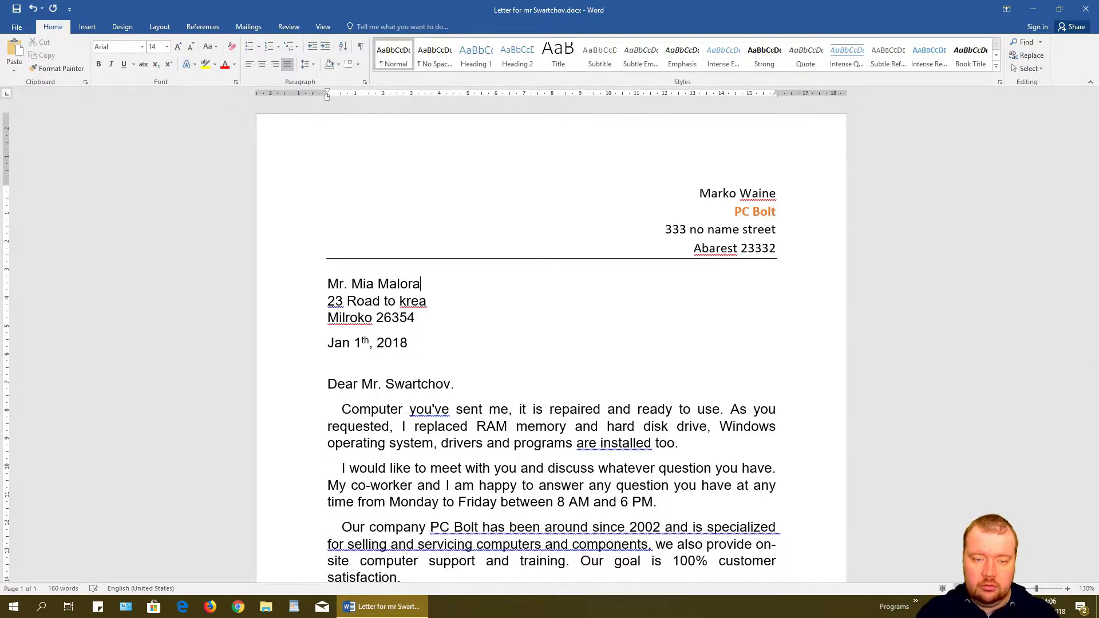
drag(328, 301, 426, 301)
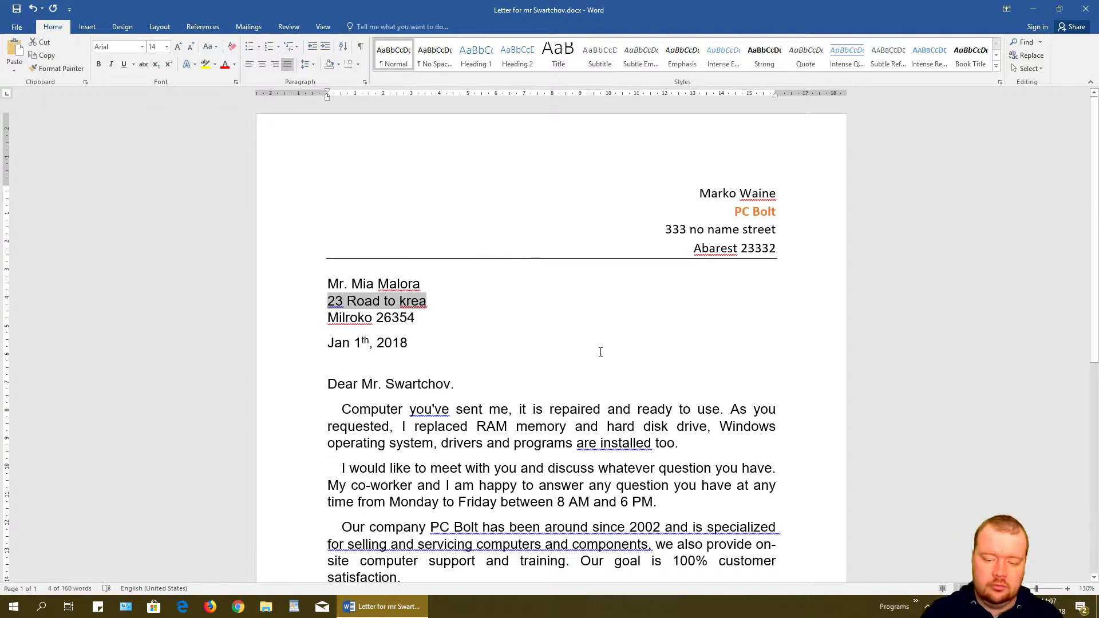
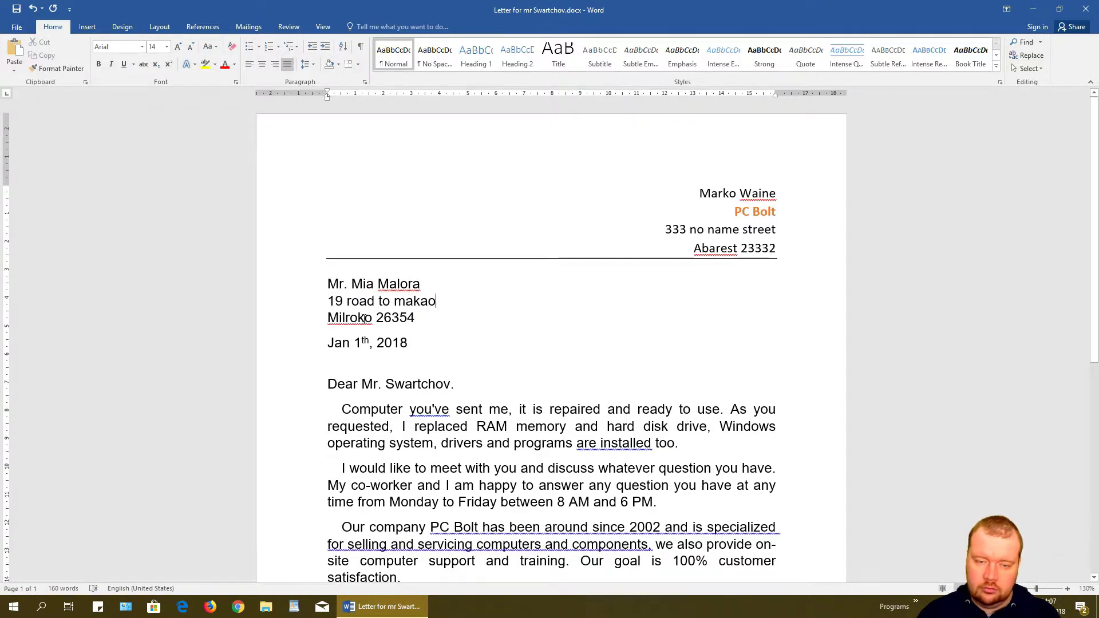
drag(372, 317, 328, 318)
text(Los Angel)
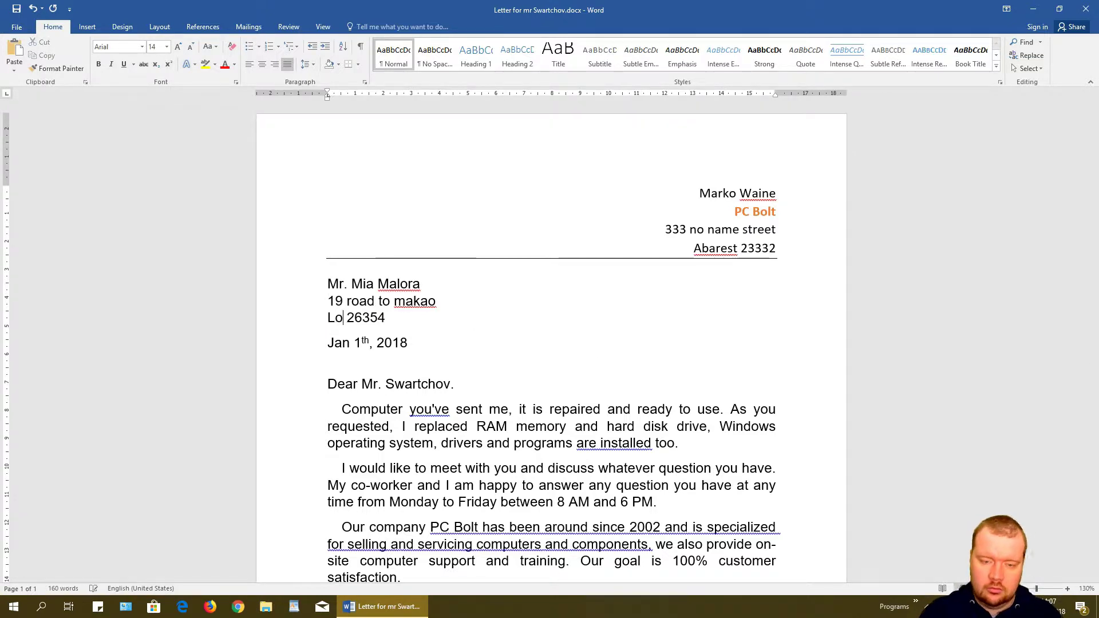
text(es)
drag(407, 317, 446, 318)
text(22555)
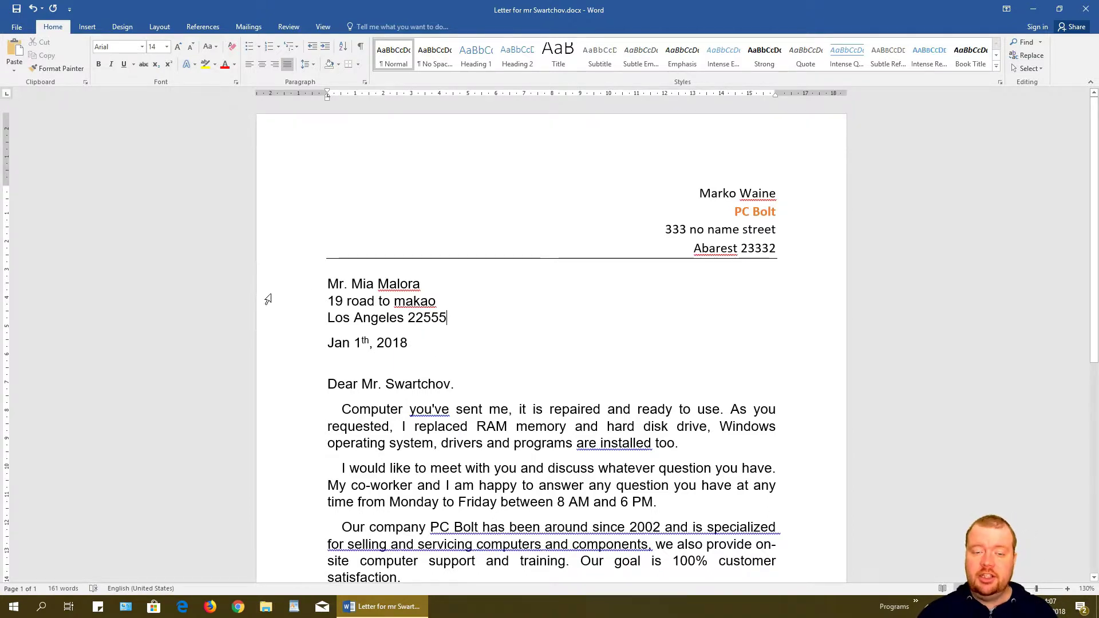
Step: Change the recipient's courtesy title from Mr. to Mrs
drag(328, 284, 335, 286)
key(Right)
key(Right)
text(s)
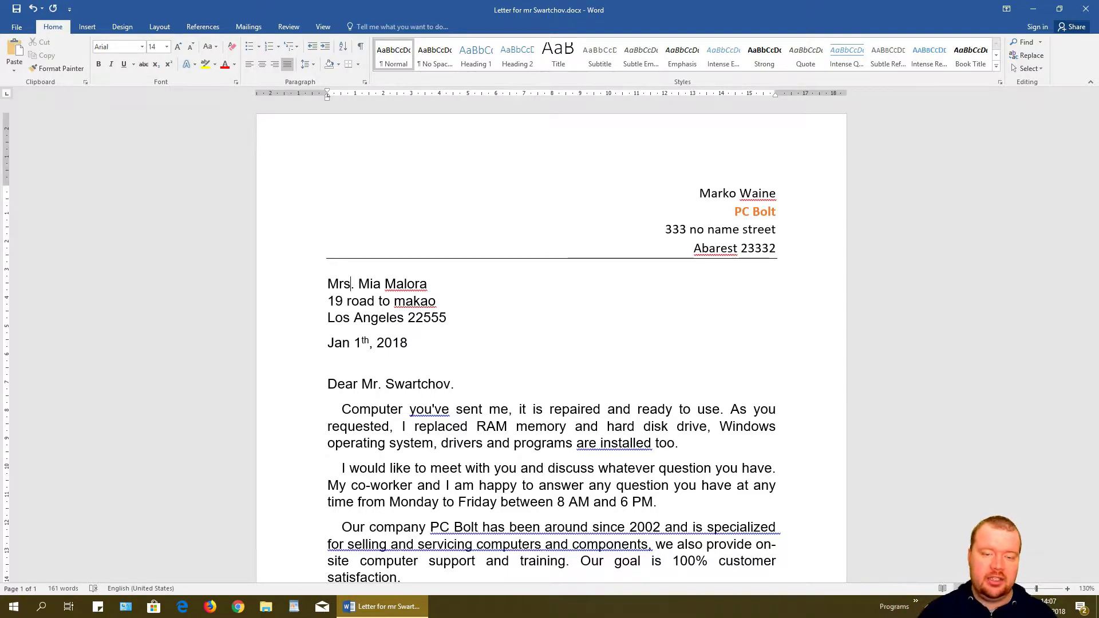
drag(327, 301, 448, 317)
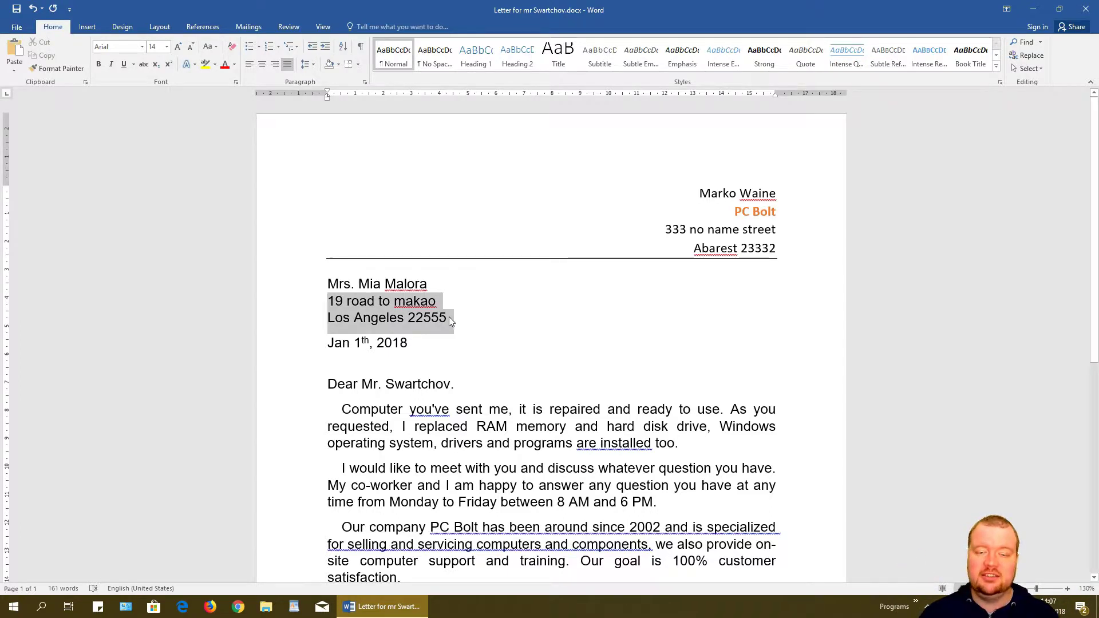
click(522, 312)
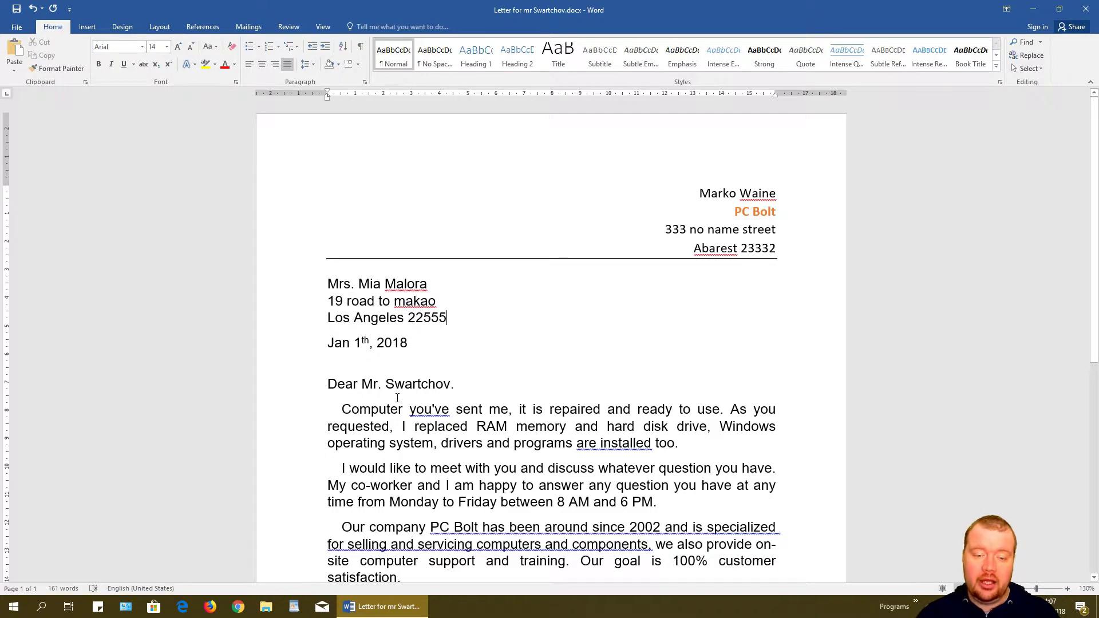
Step: Copy the new recipient's title and name into the greeting line
drag(385, 383, 447, 384)
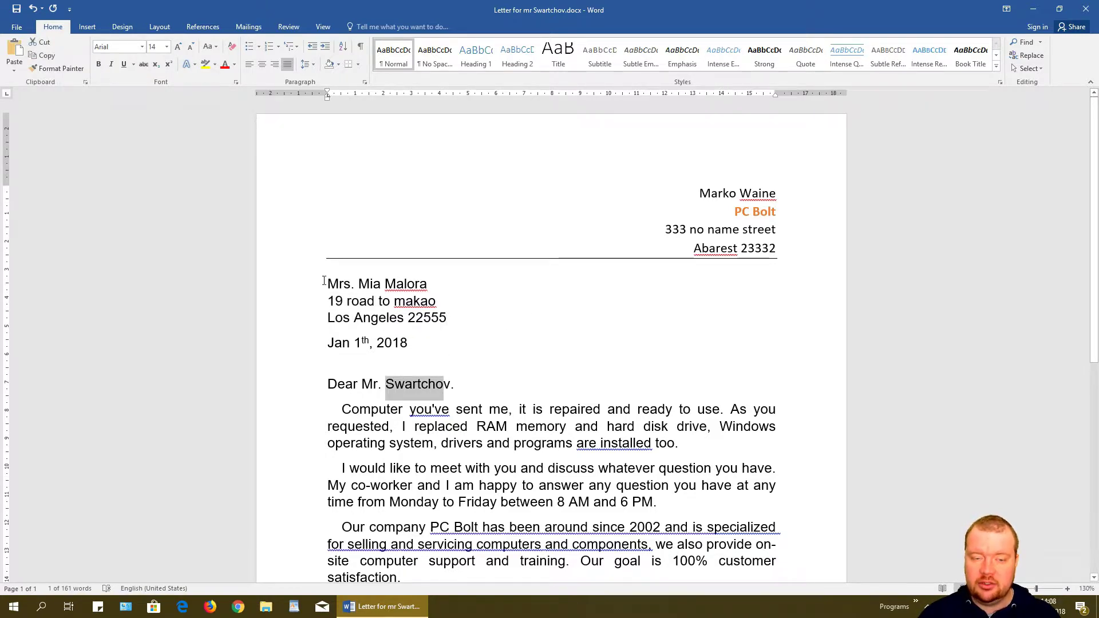
drag(327, 284, 429, 284)
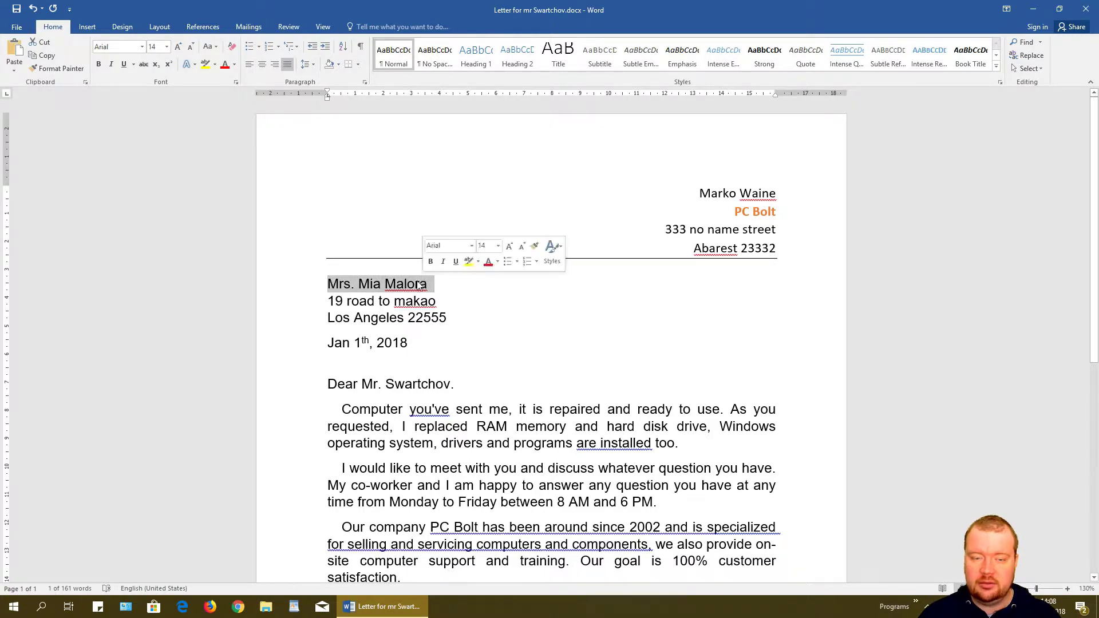
right_click(414, 281)
click(440, 303)
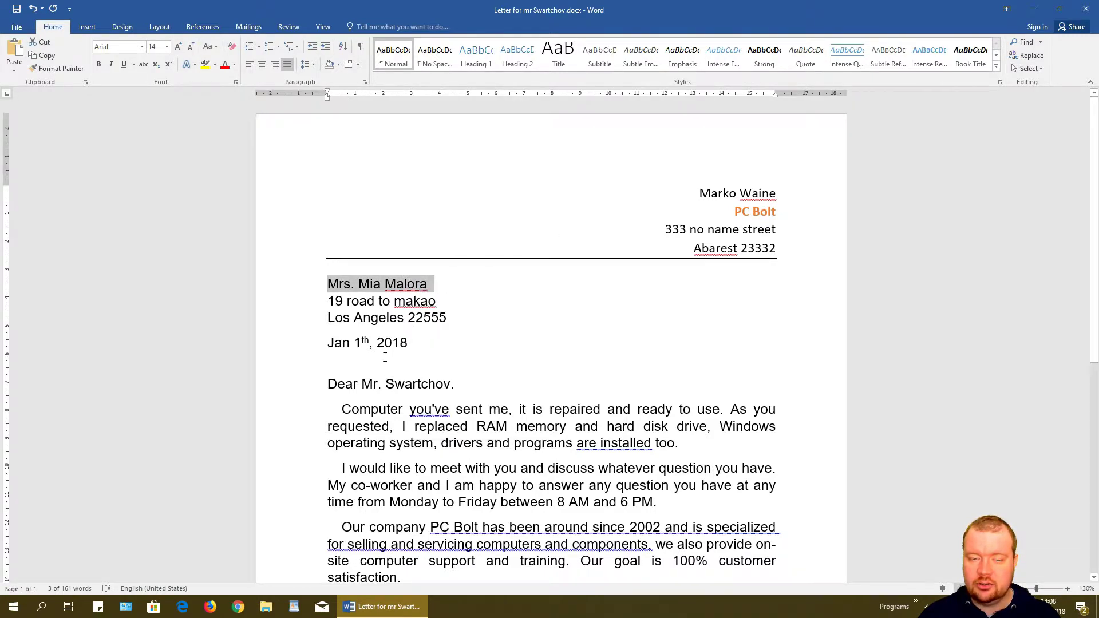
drag(364, 385, 418, 378)
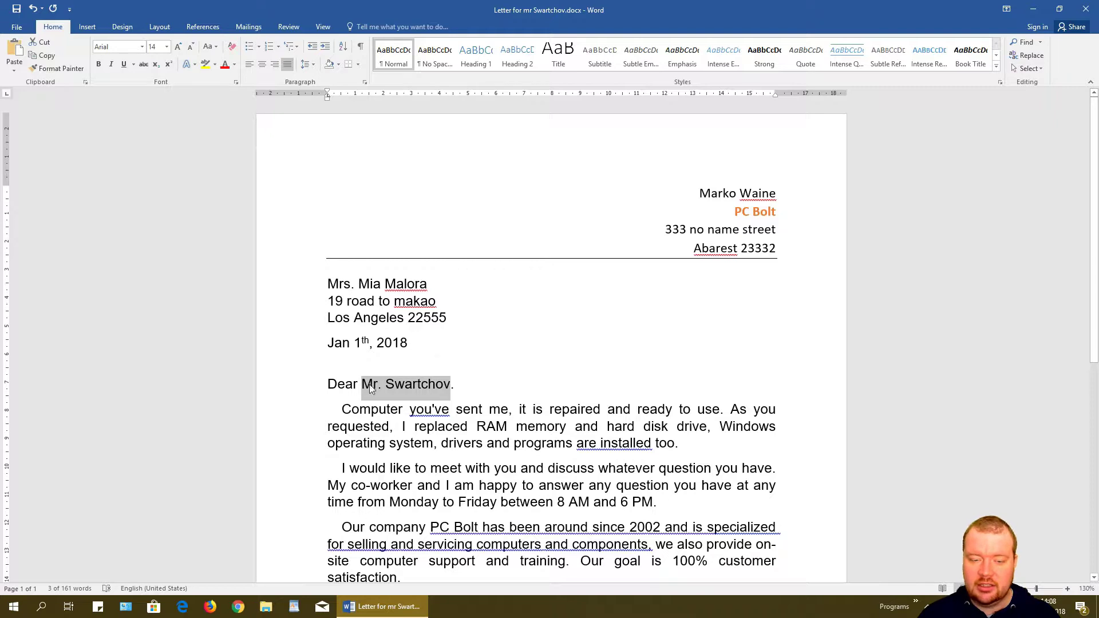
right_click(405, 387)
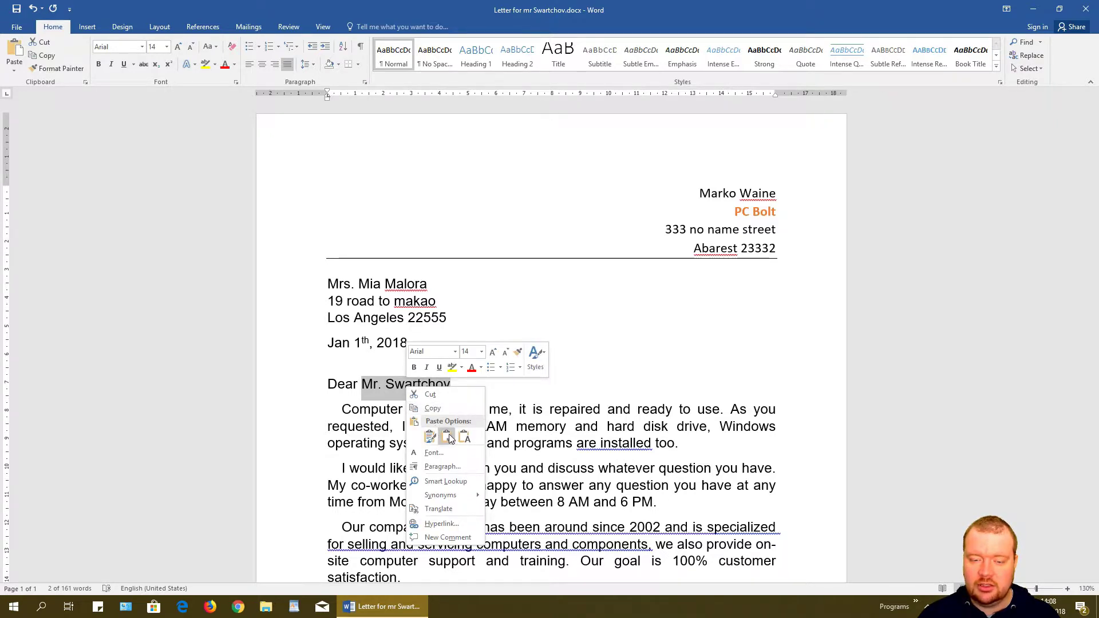
click(464, 437)
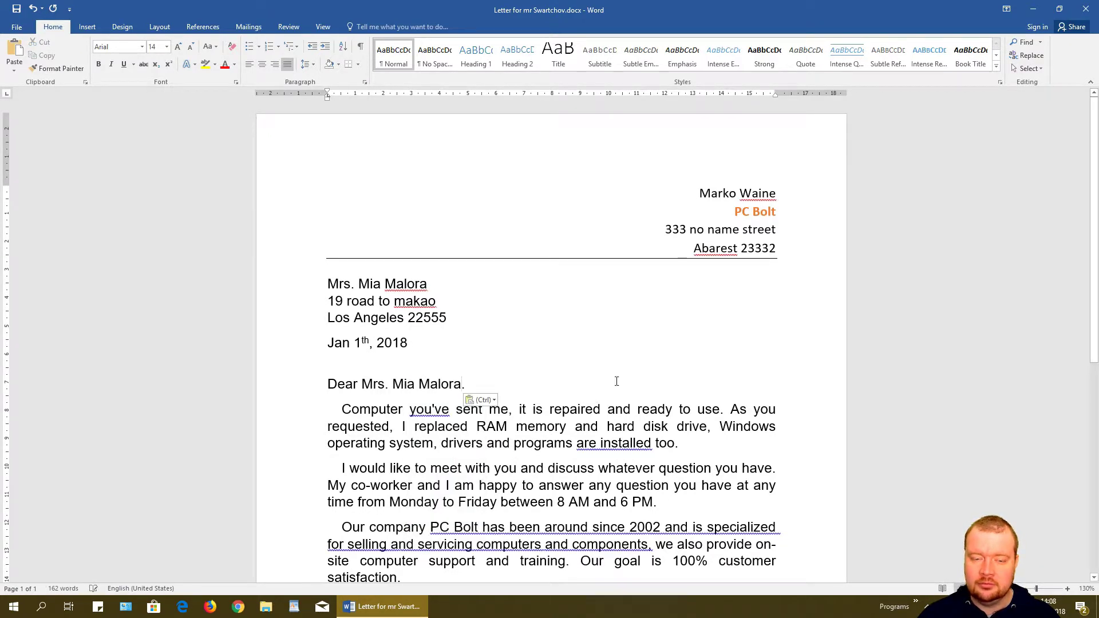
Step: Paste the new recipient's name into the P.S. line, dropping the first name
scroll(558, 363, down, 4)
scroll(558, 363, down, 3)
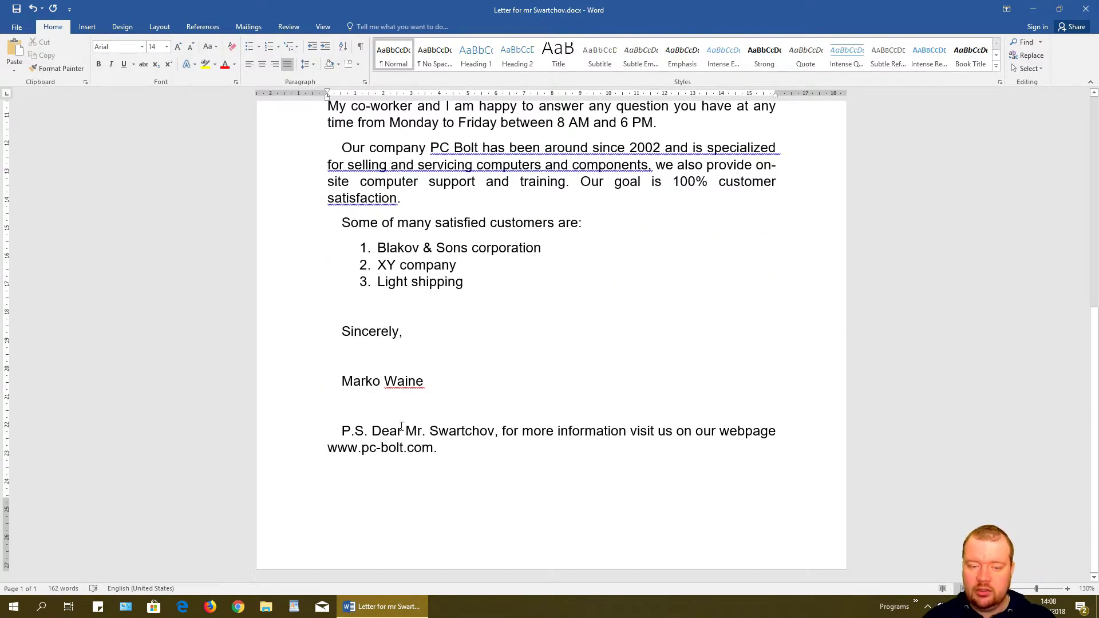
drag(404, 430, 480, 432)
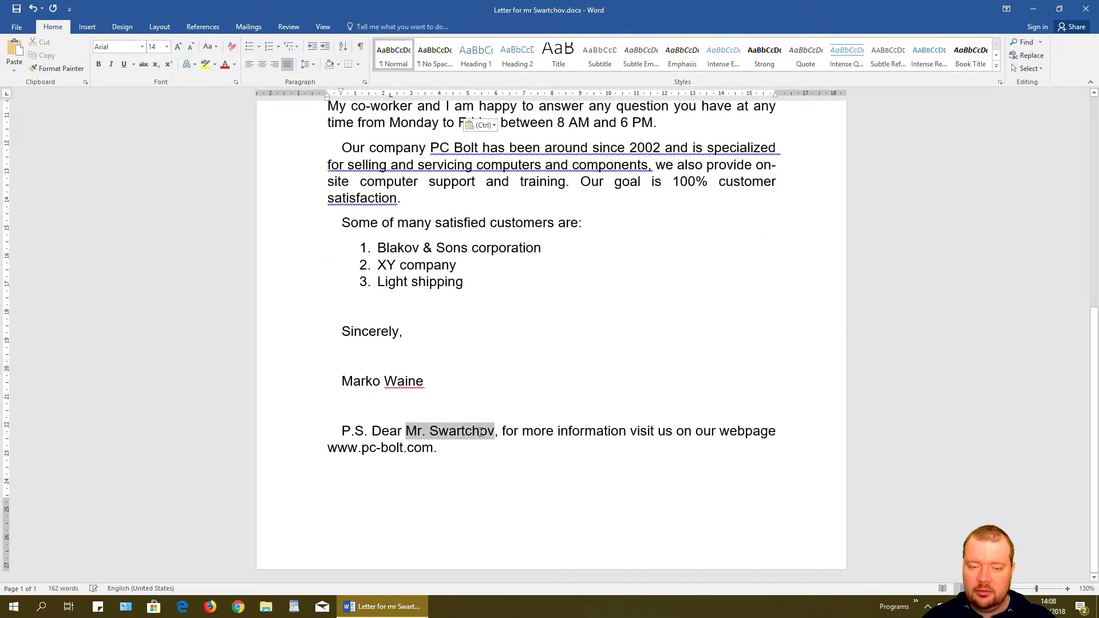
right_click(480, 432)
click(542, 486)
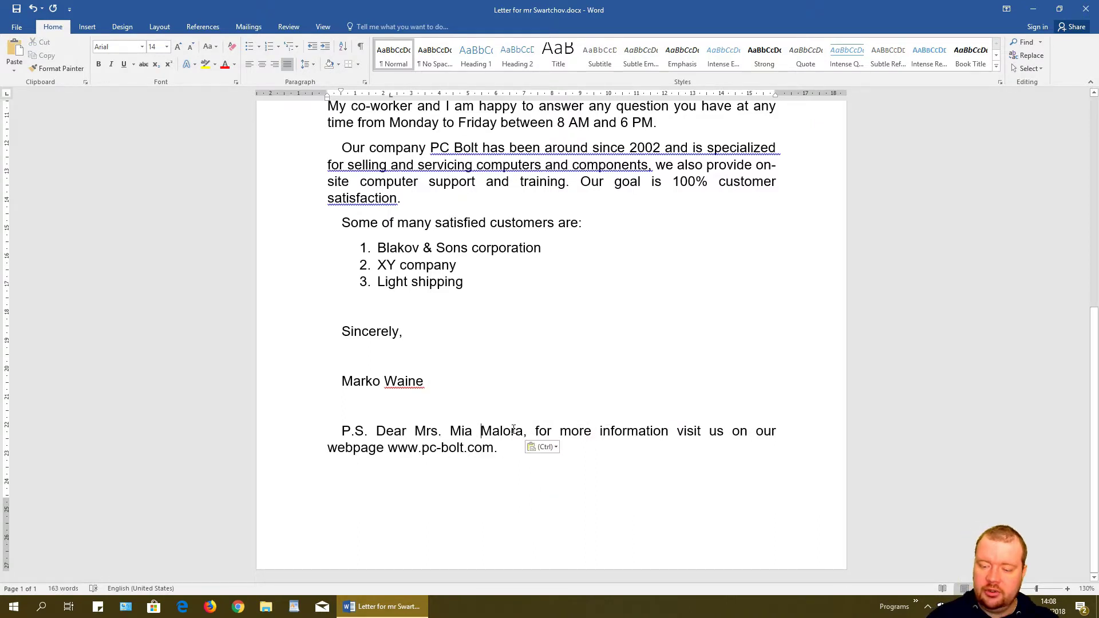
click(480, 430)
key(BackSpace)
key(BackSpace)
key(BackSpace)
key(BackSpace)
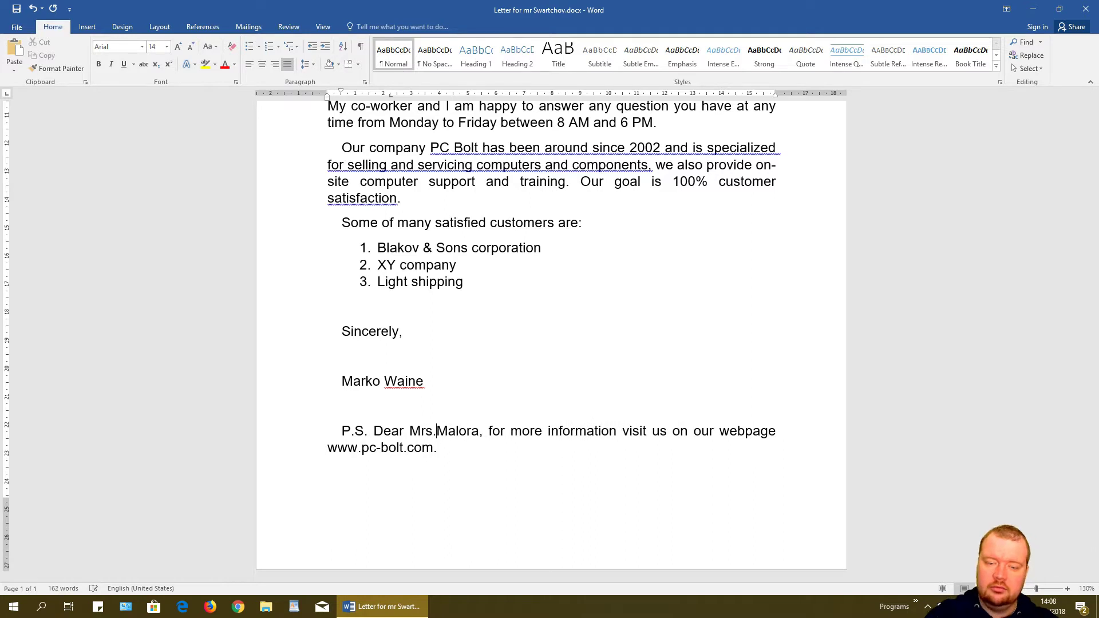
Step: Delete the first name from the greeting so it reads Mrs. plus surname
scroll(376, 281, up, 5)
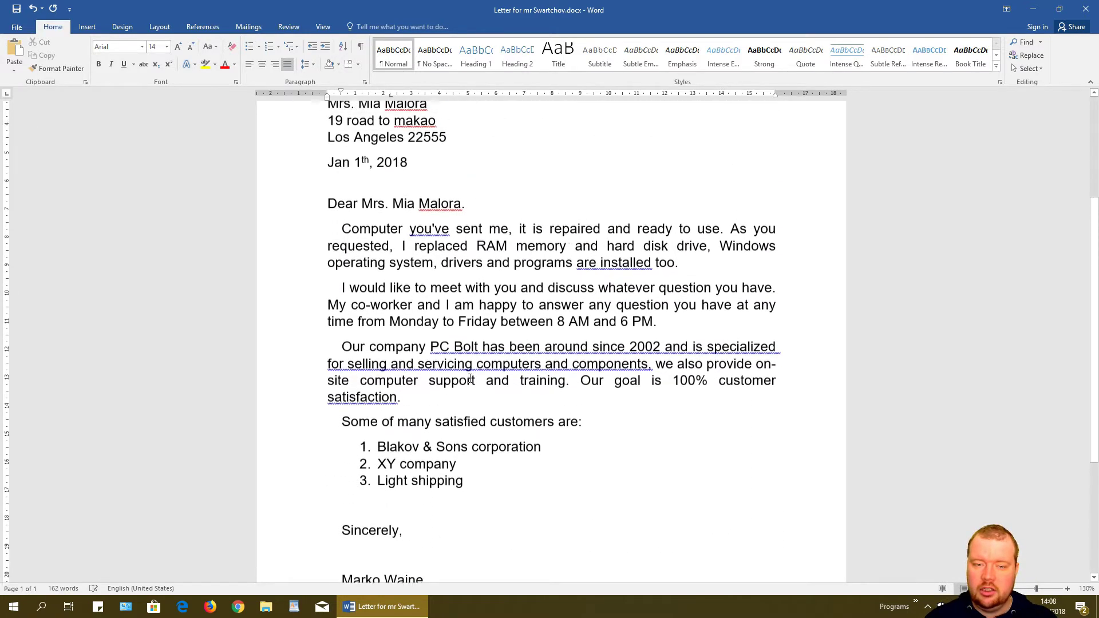
drag(418, 281, 393, 280)
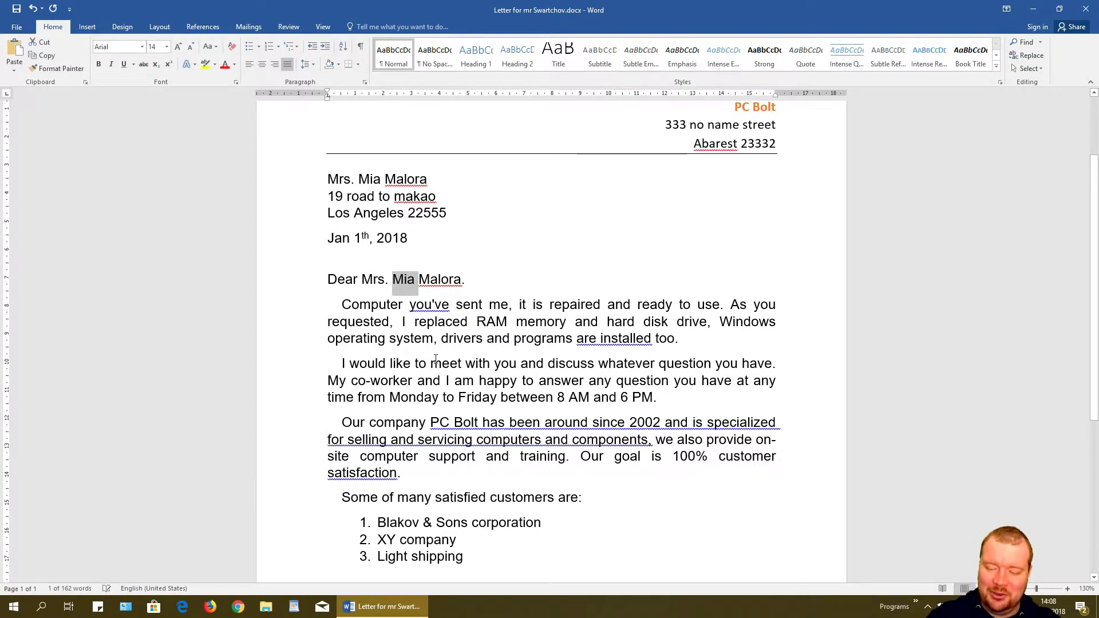
key(BackSpace)
scroll(436, 359, down, 5)
scroll(559, 464, up, 7)
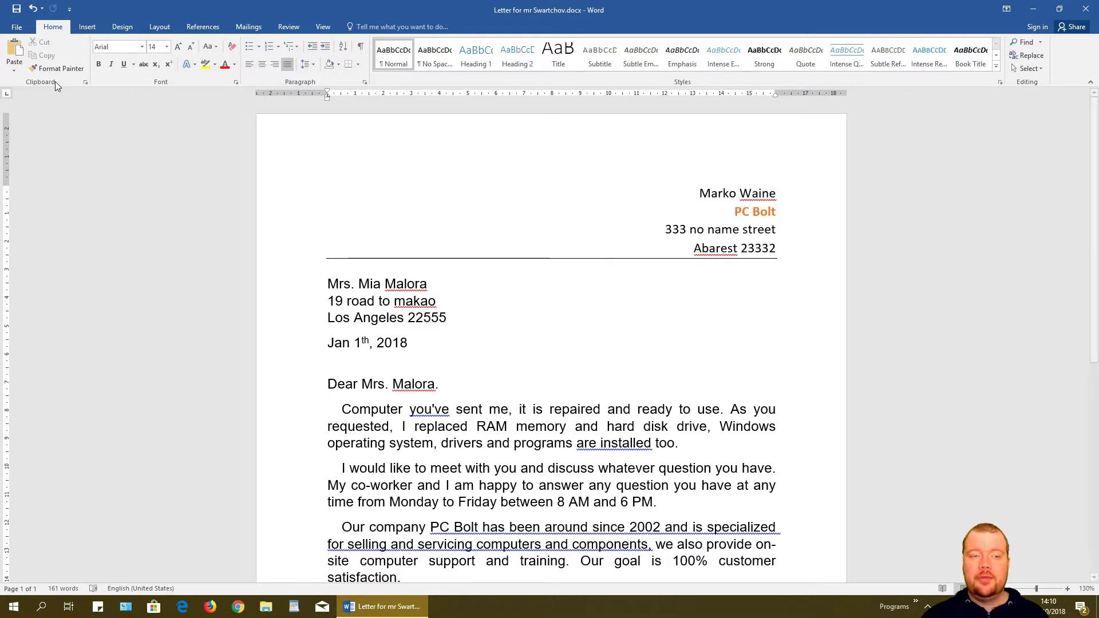
Step: Show the Save As page with This PC locations for the readdressed letter
click(17, 27)
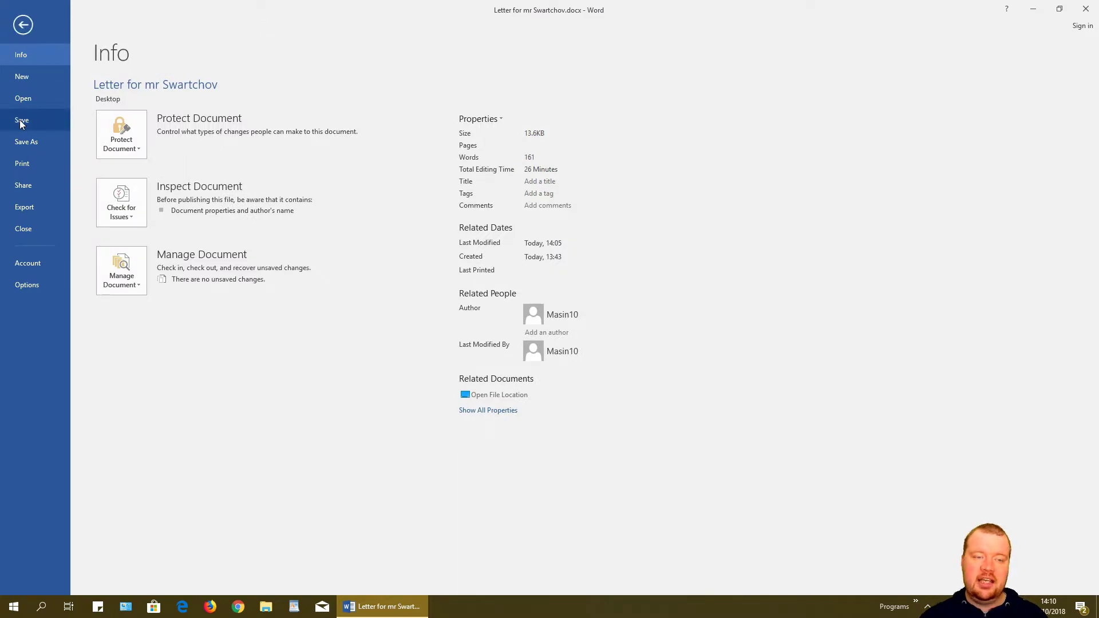
click(21, 26)
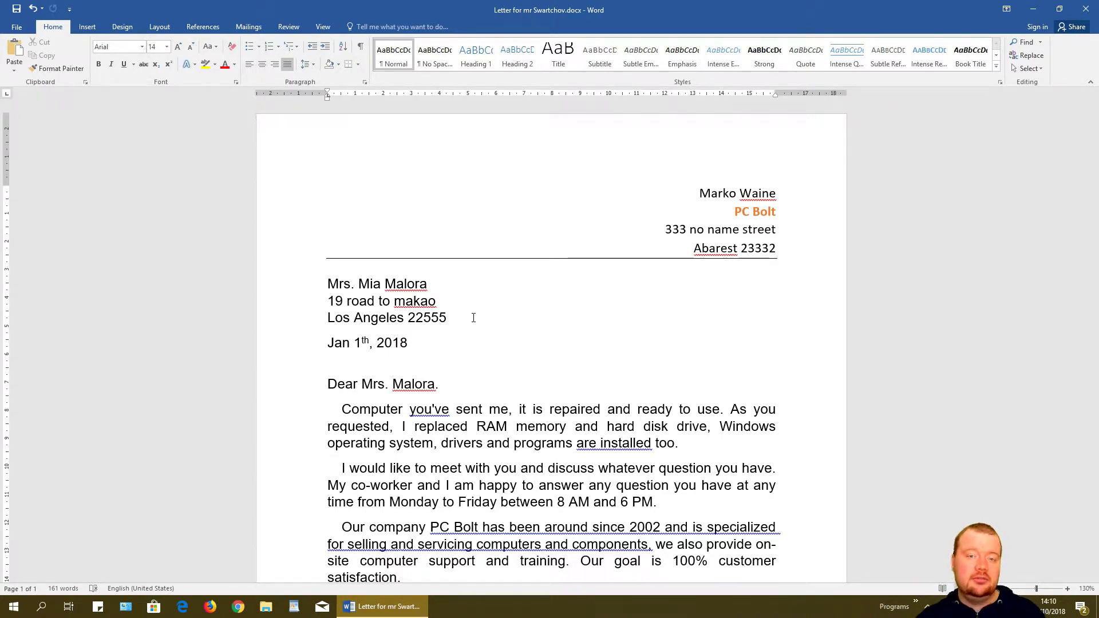
click(18, 27)
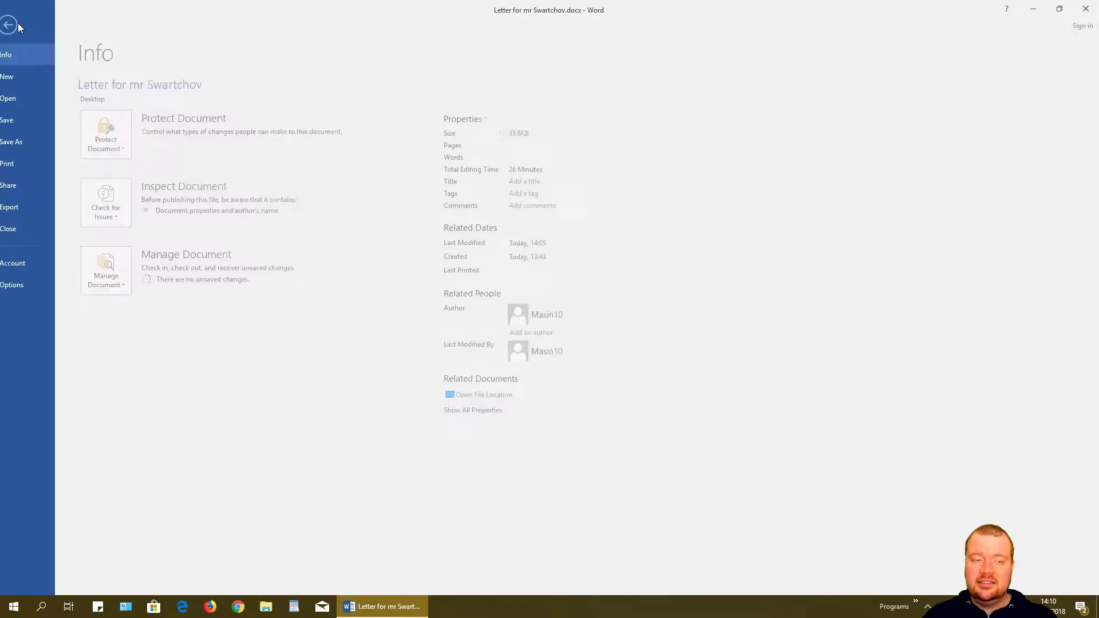
click(37, 147)
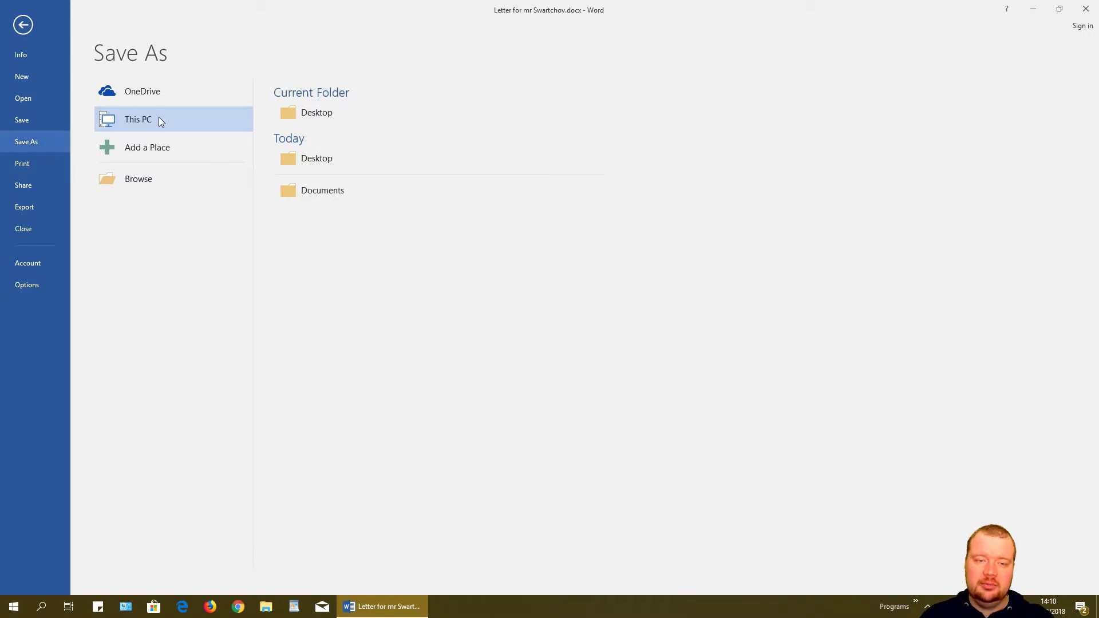
Step: Save the letter to the Desktop with the file name edited to end in 's Malora'
click(319, 115)
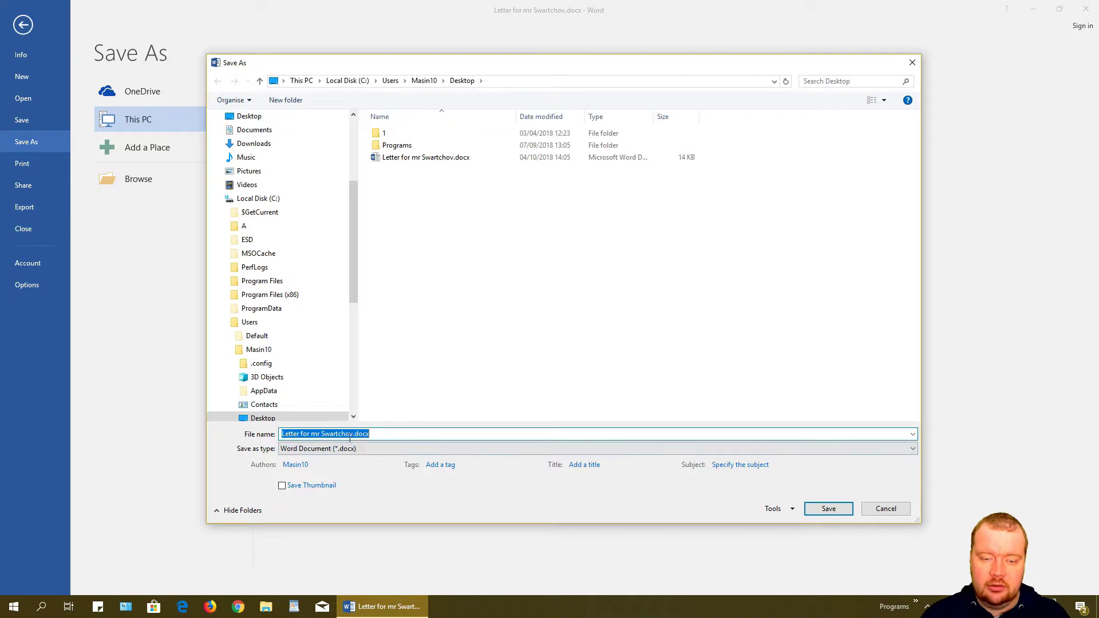
click(348, 437)
key(BackSpace)
key(BackSpace)
key(BackSpace)
key(BackSpace)
key(BackSpace)
key(BackSpace)
key(BackSpace)
key(BackSpace)
key(BackSpace)
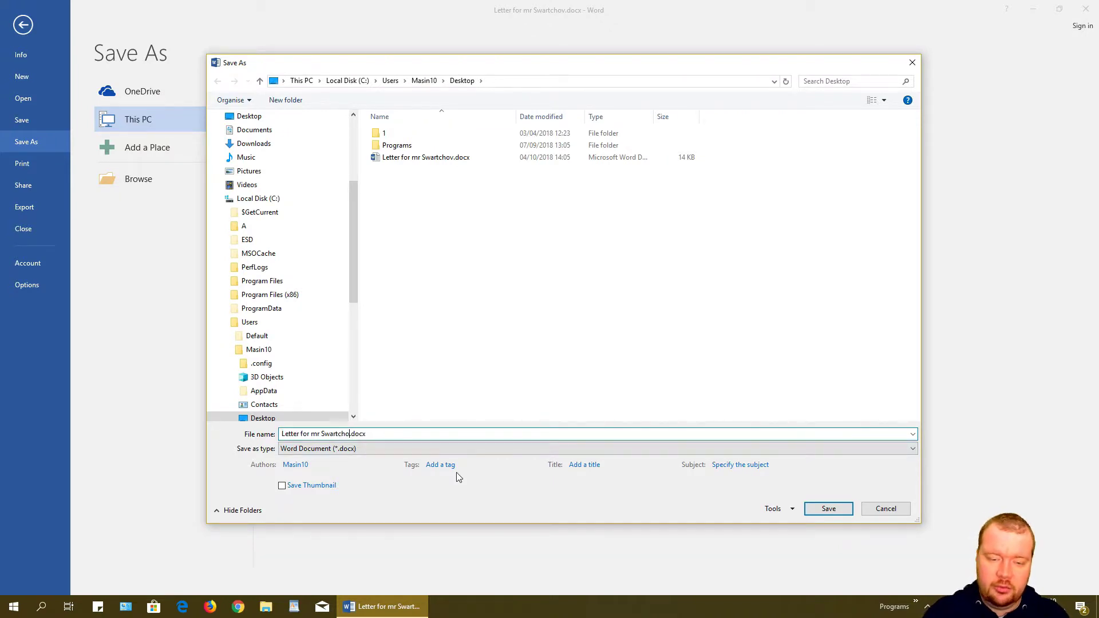
key(BackSpace)
text(s Malora)
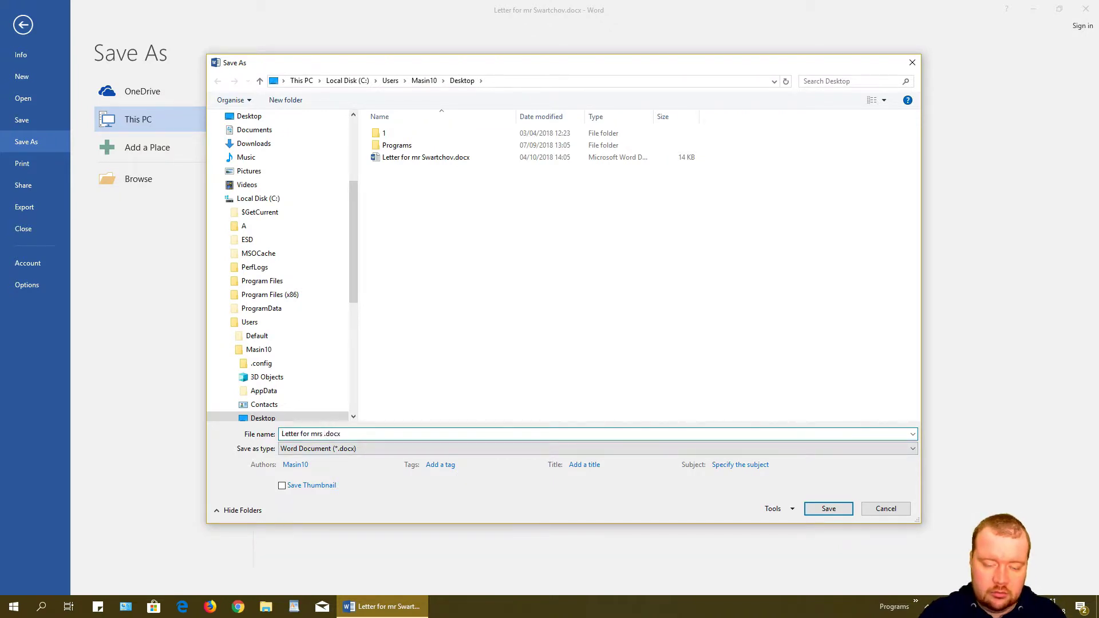
click(831, 508)
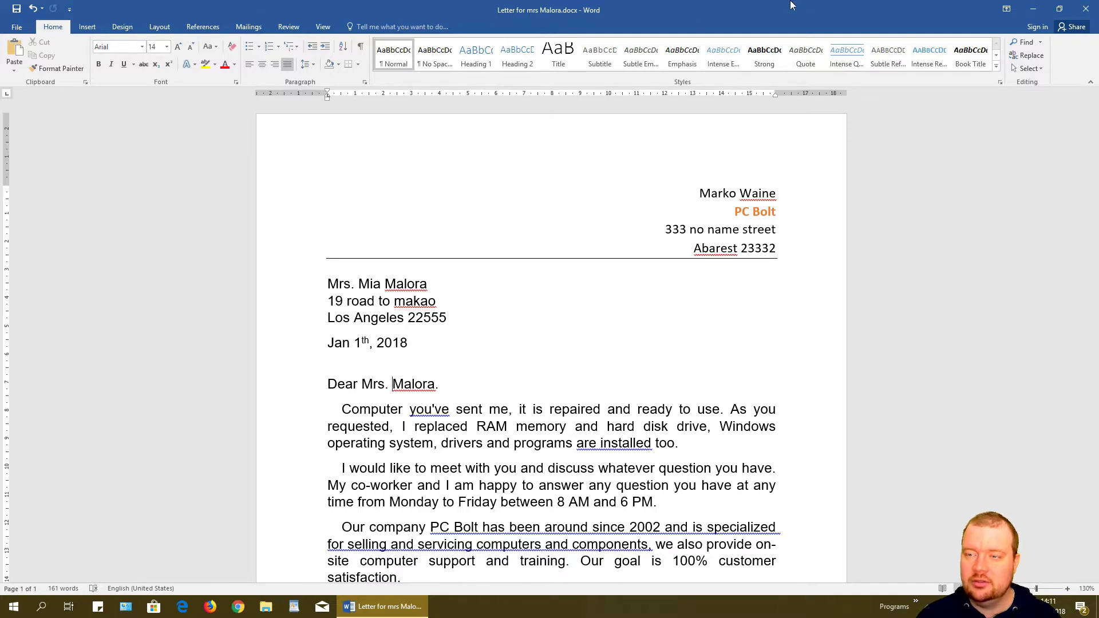
Step: Close the letter, select both letter .docx files on the desktop, and relaunch Word
click(1086, 8)
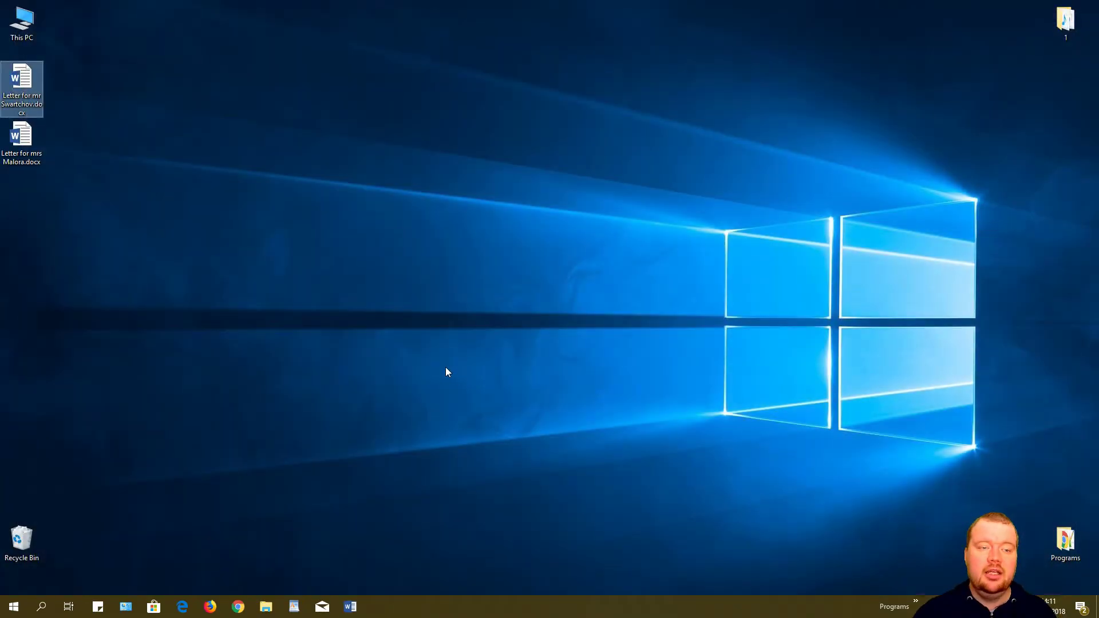
drag(82, 69, 3, 246)
click(197, 198)
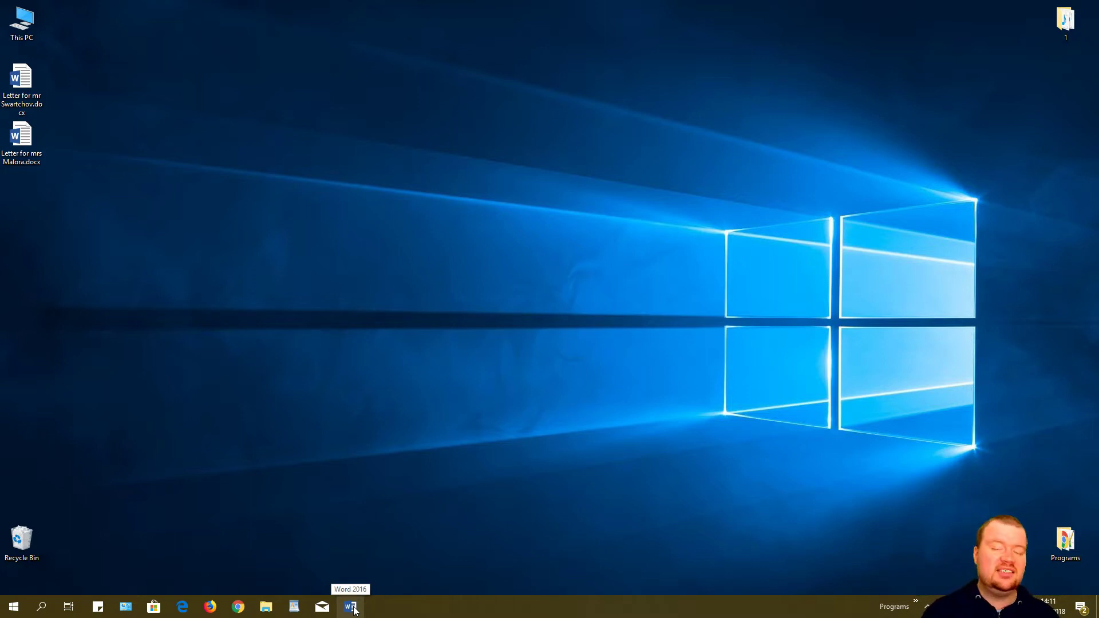
click(350, 606)
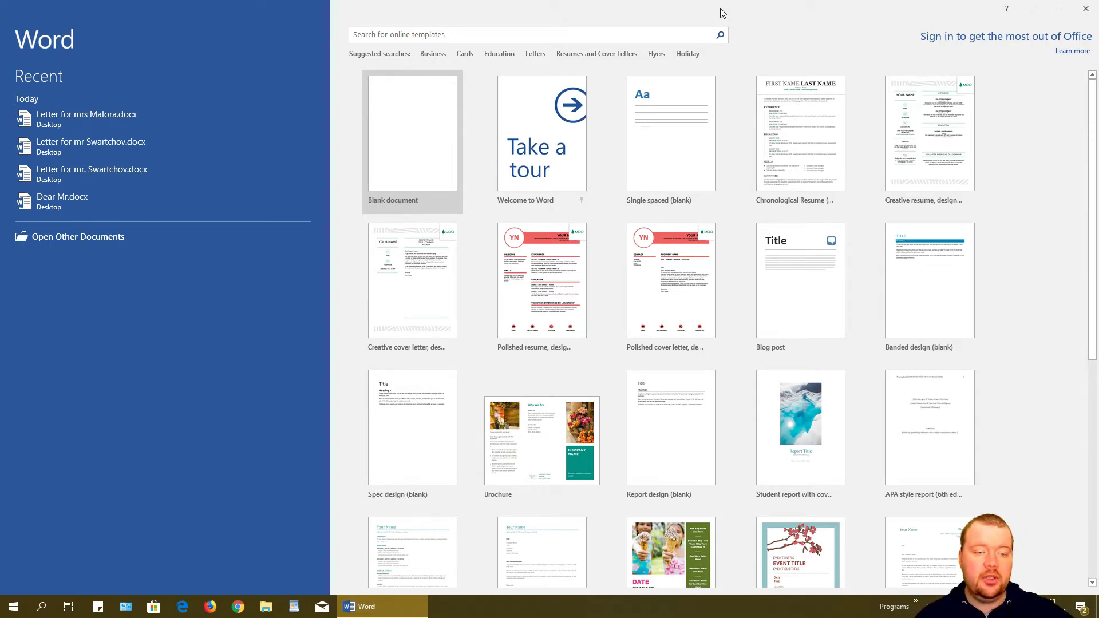
Step: Browse This PC to the Desktop folder and open the Mrs. Malora letter
click(75, 242)
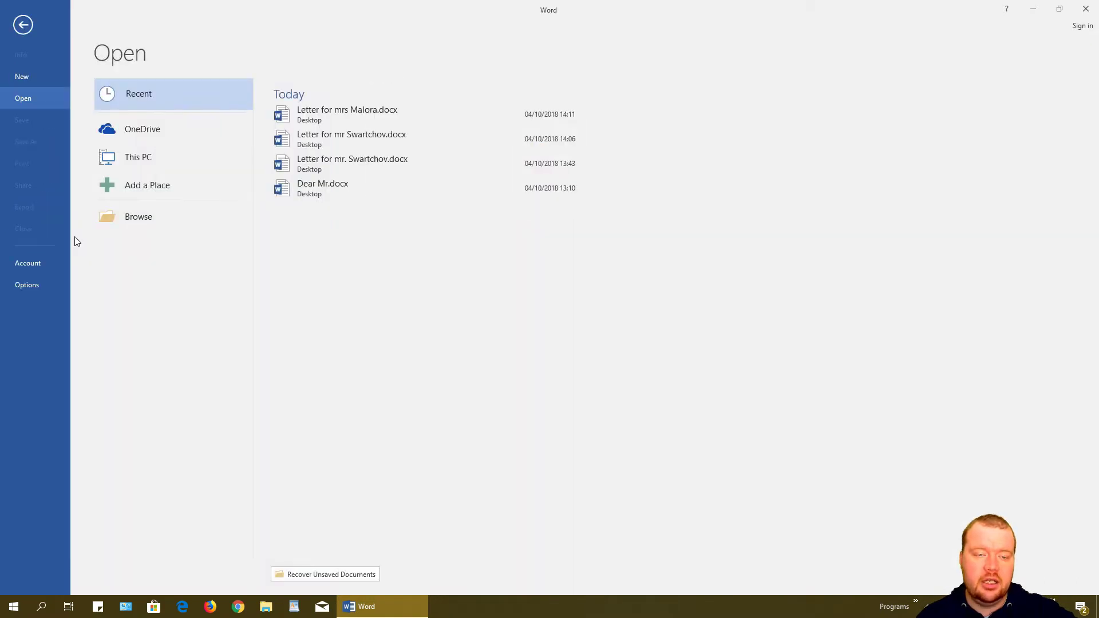
click(145, 160)
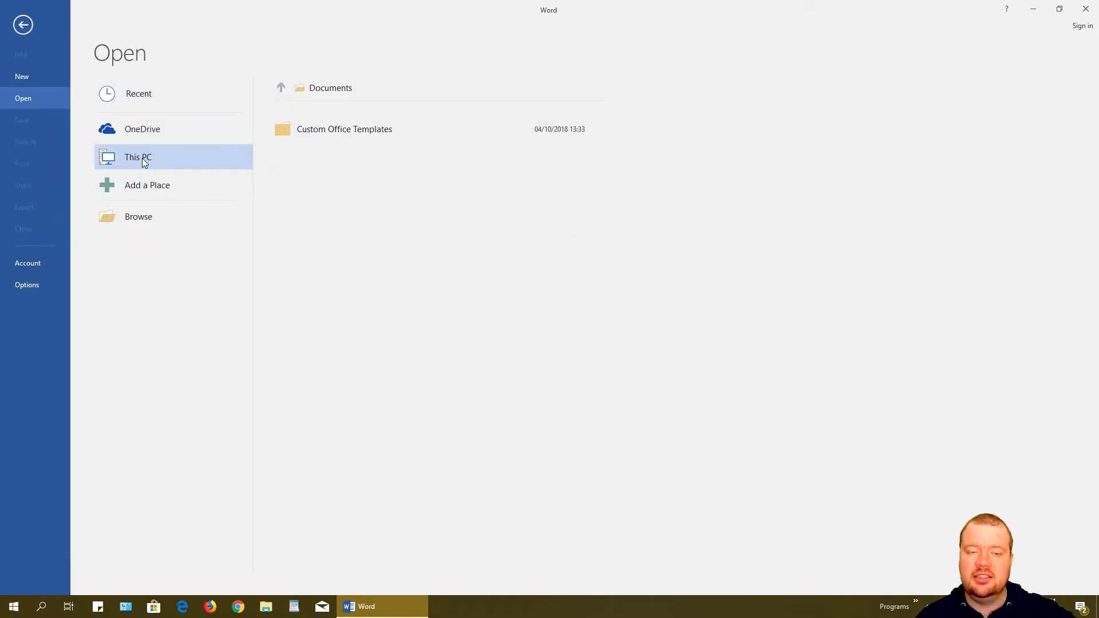
click(139, 218)
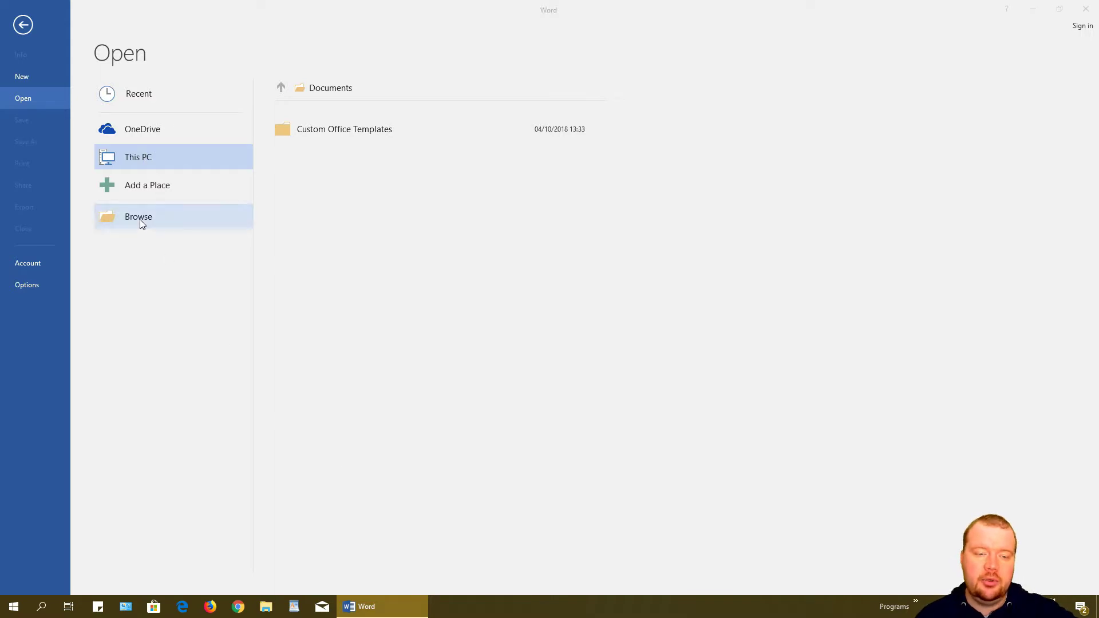
drag(292, 10, 436, 78)
drag(684, 370, 889, 519)
click(196, 384)
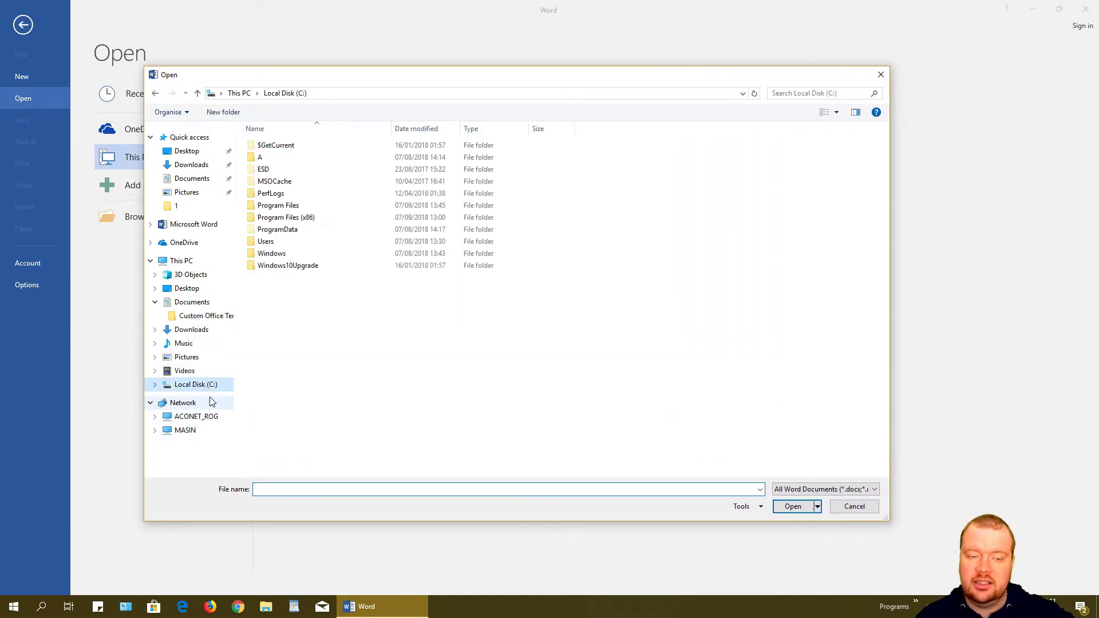
click(186, 289)
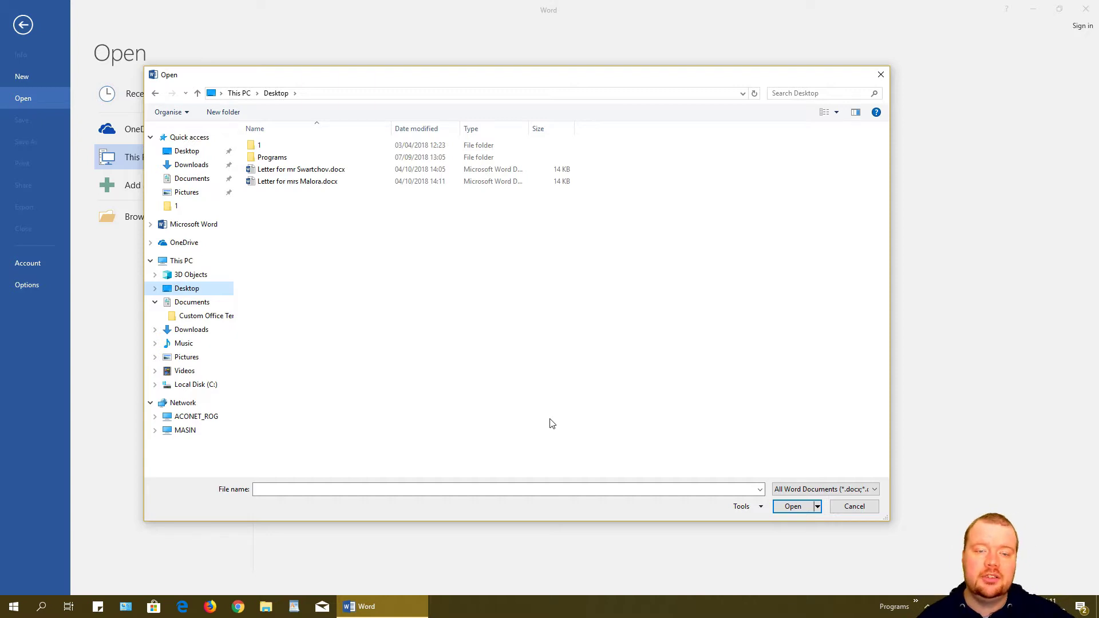
click(327, 172)
click(310, 183)
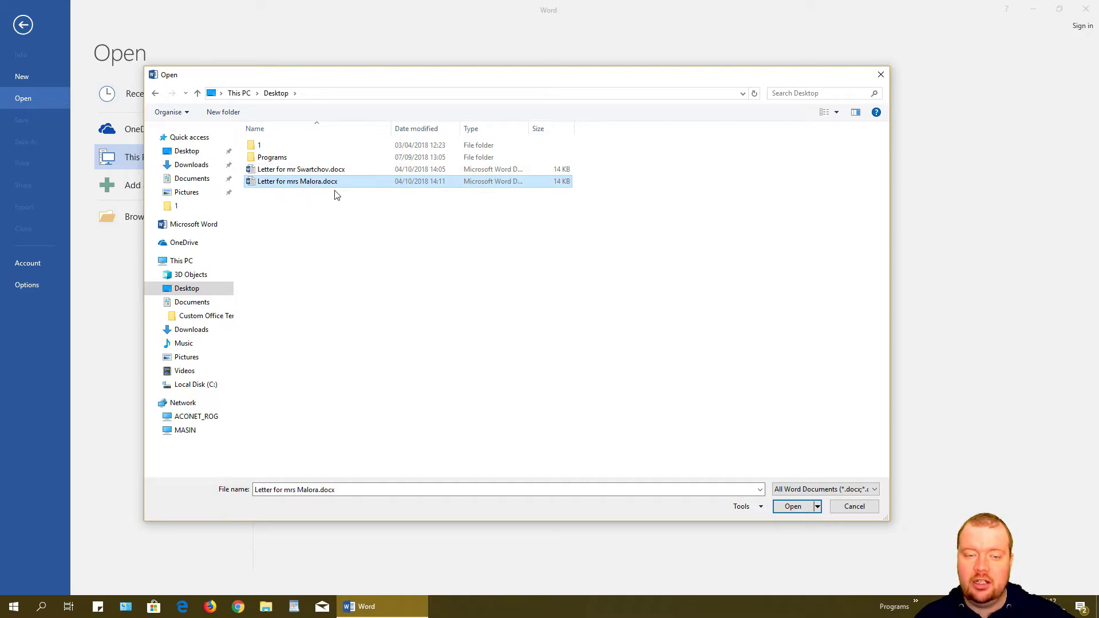
click(793, 507)
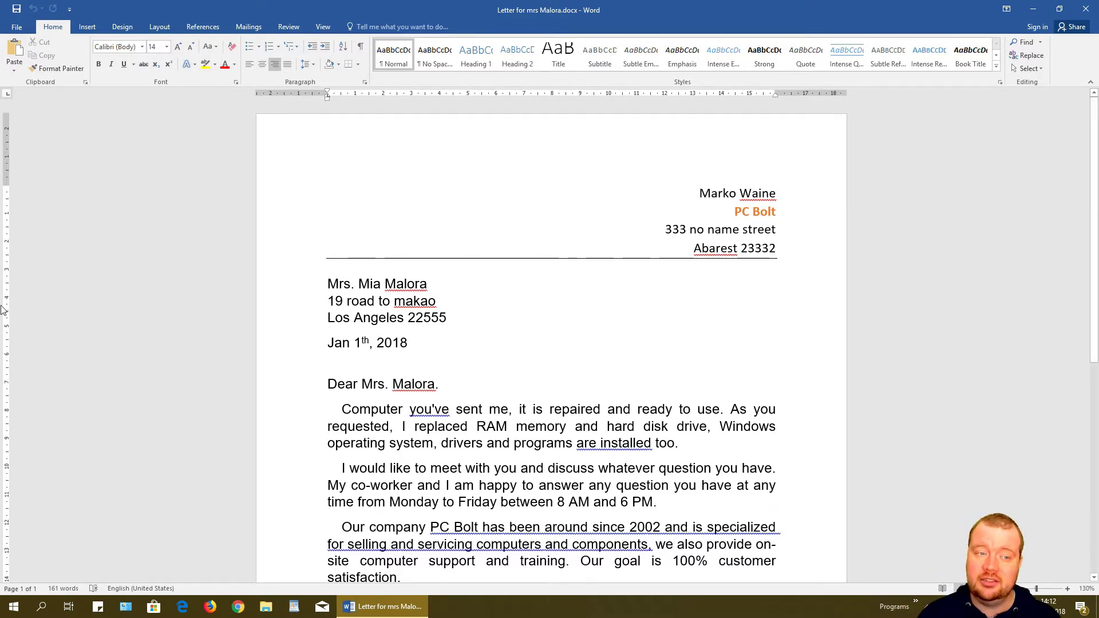
Step: Open Letter for mr Swartchov.docx from the Desktop in a second Word window
click(11, 29)
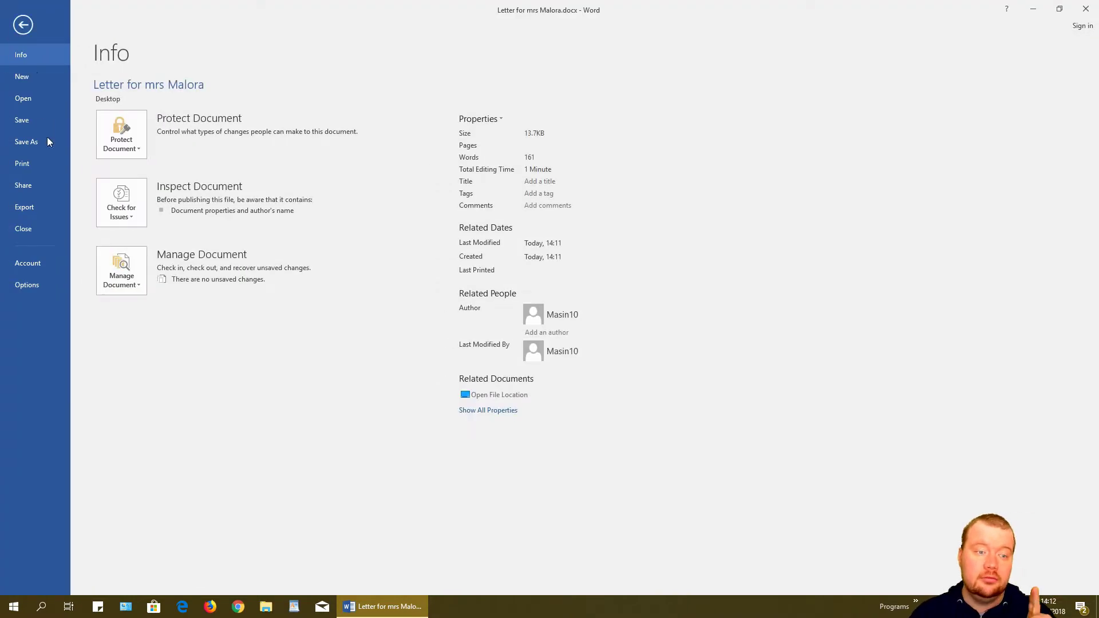
click(30, 97)
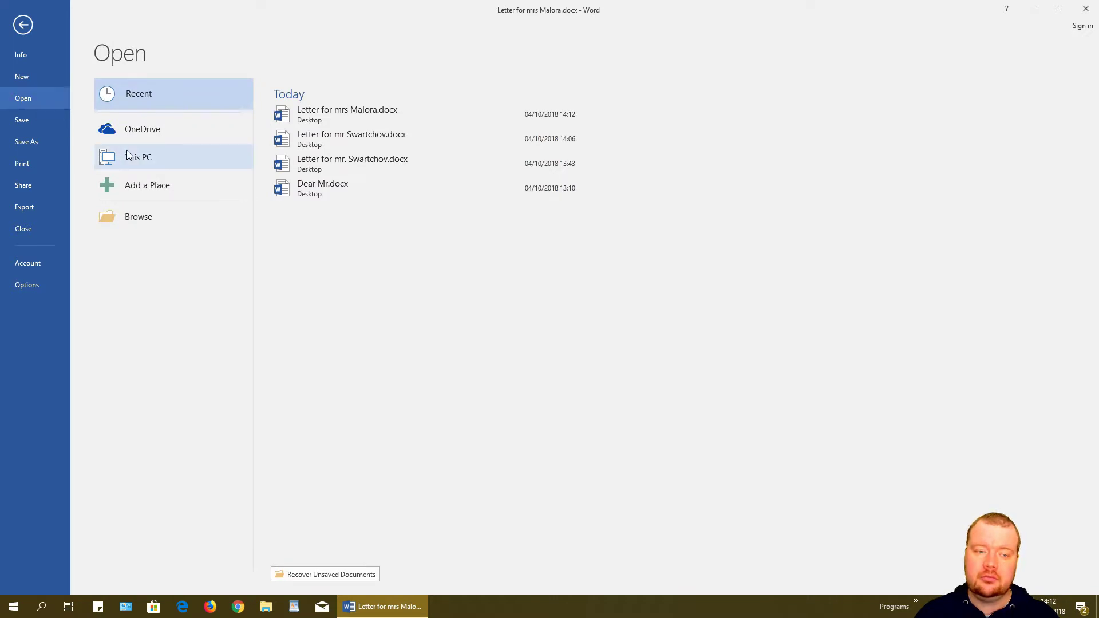
click(148, 158)
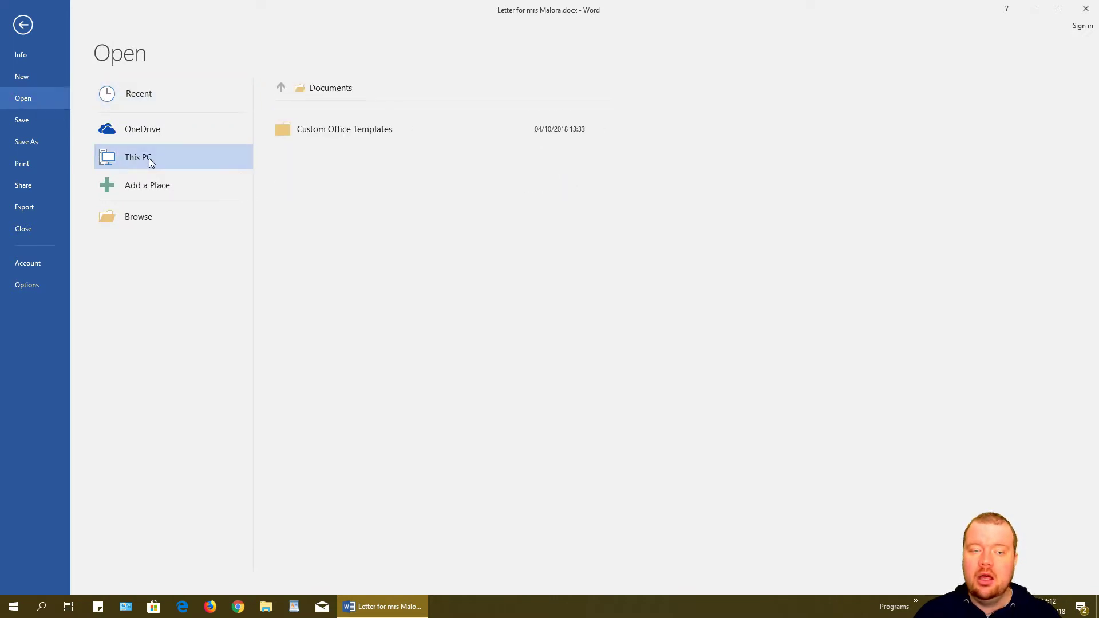
click(123, 103)
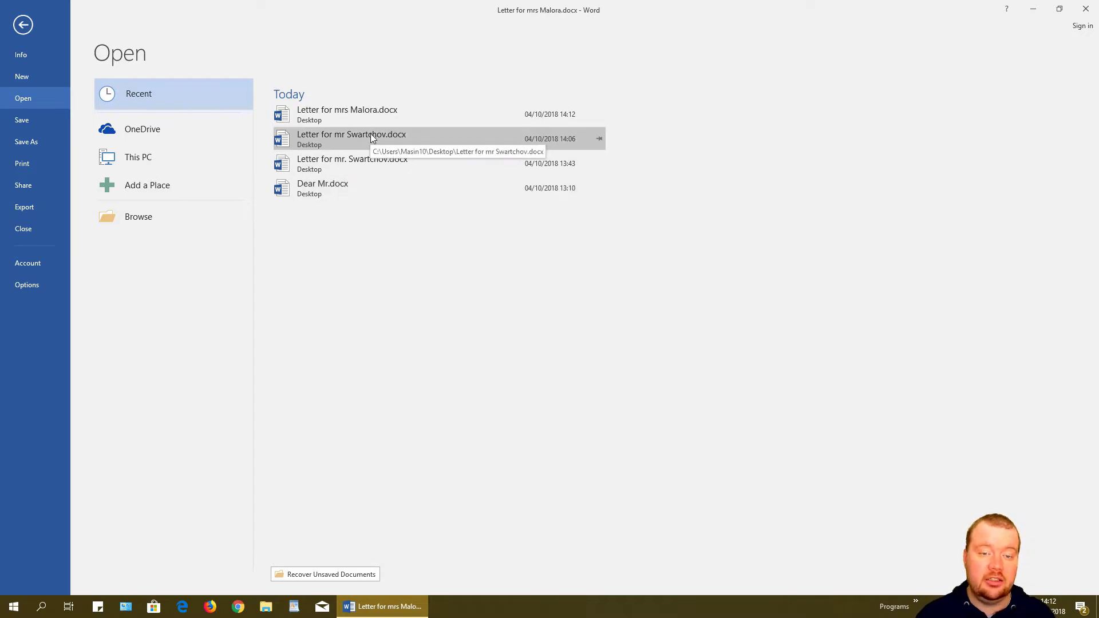
click(154, 163)
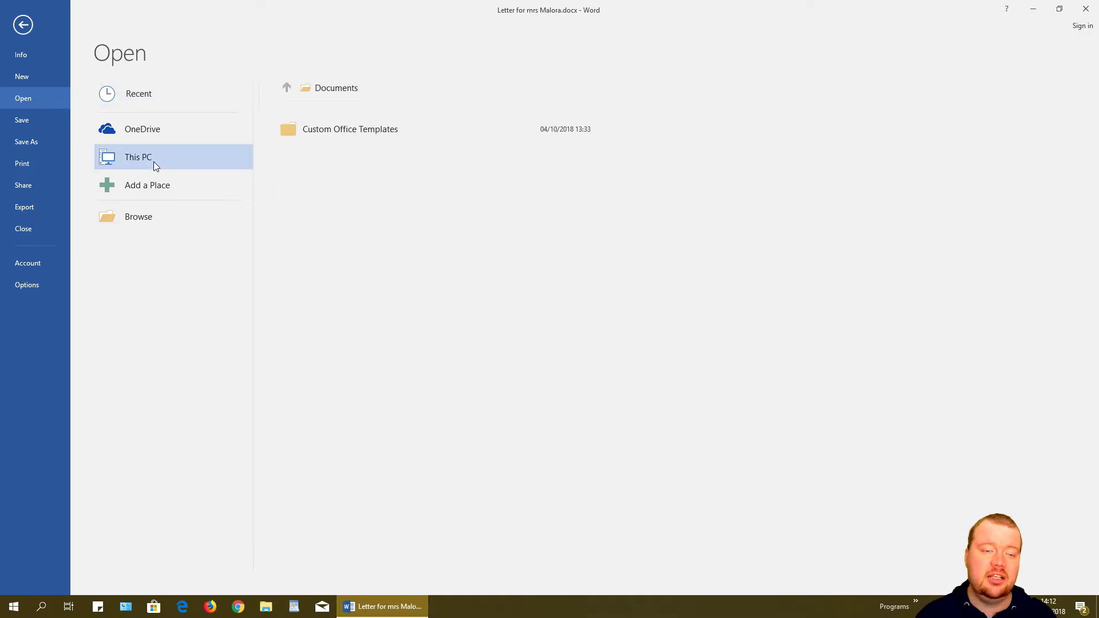
click(143, 217)
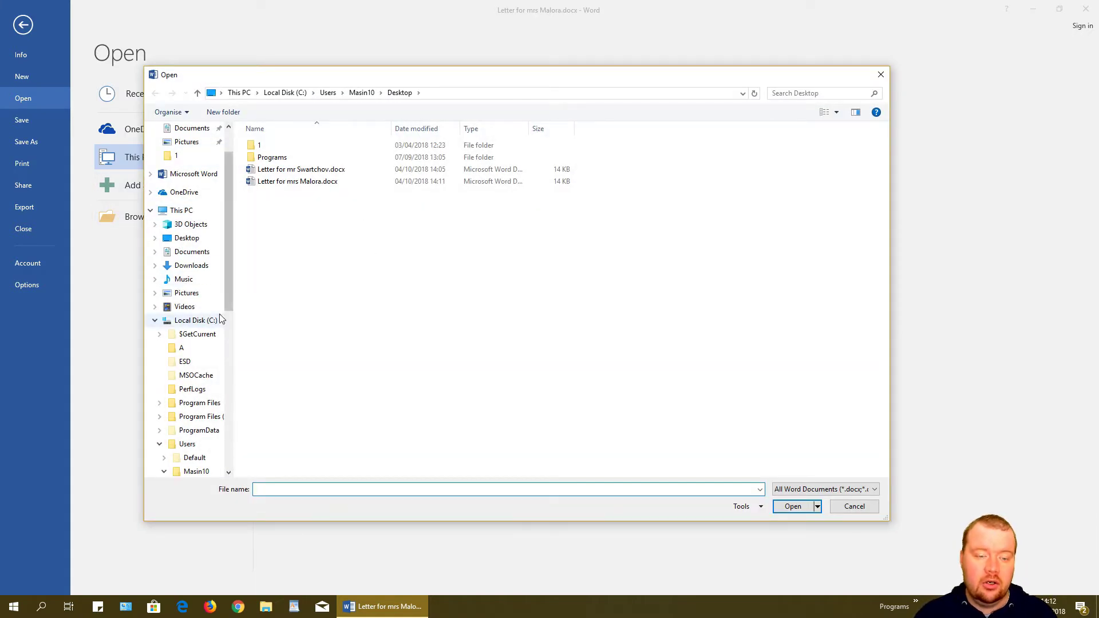
click(186, 238)
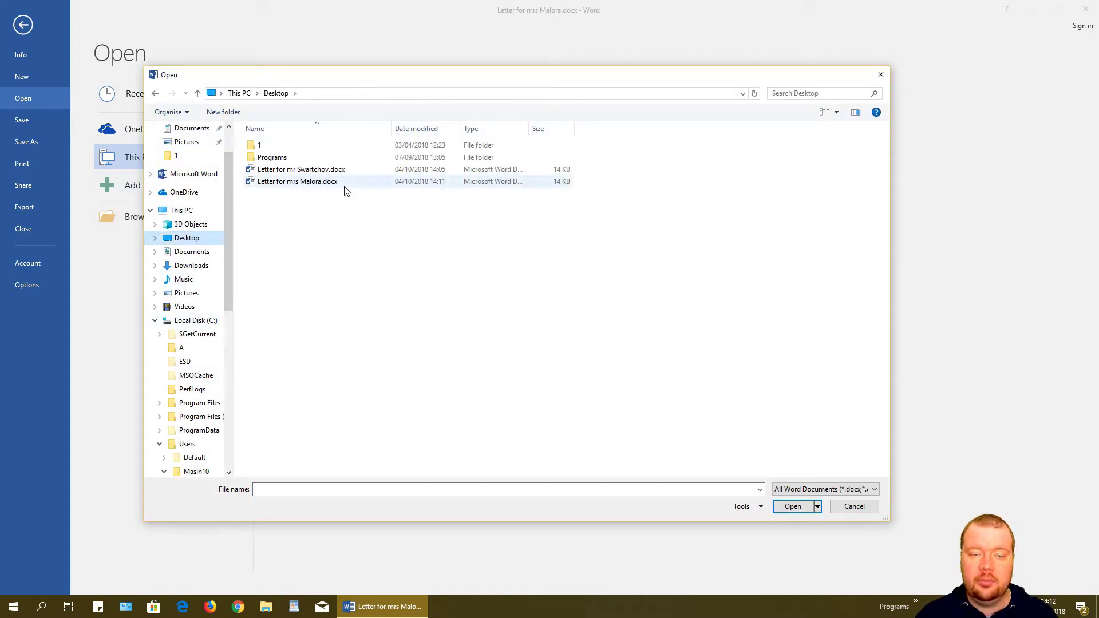
click(320, 171)
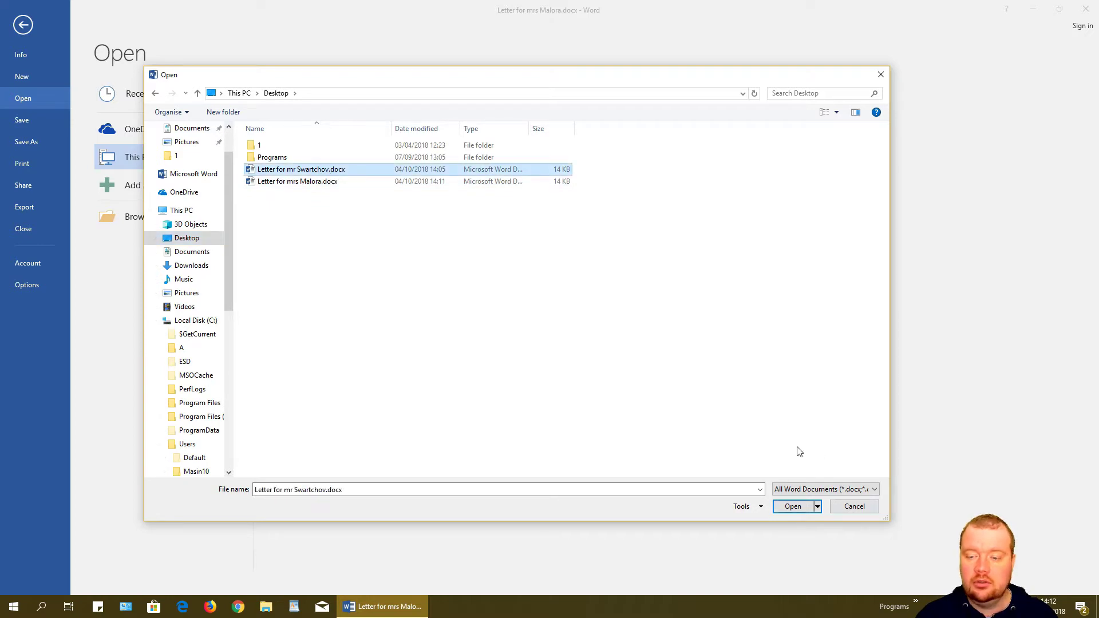
click(797, 507)
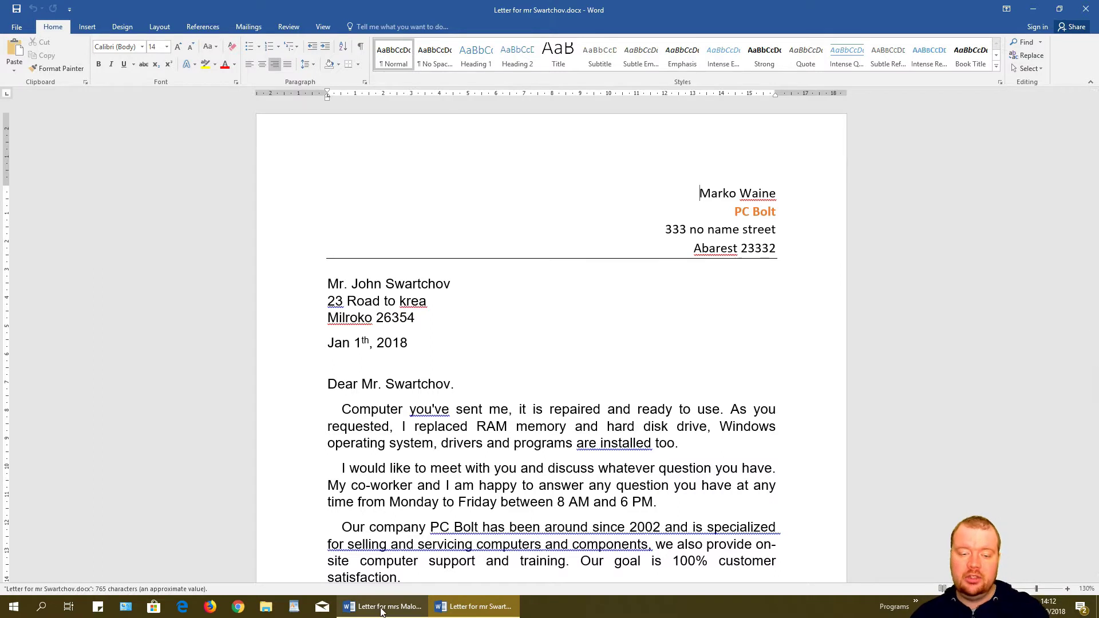
Step: Delete the blank line between 'Sincerely,' and the signature in the Swartchov letter
click(471, 610)
click(465, 611)
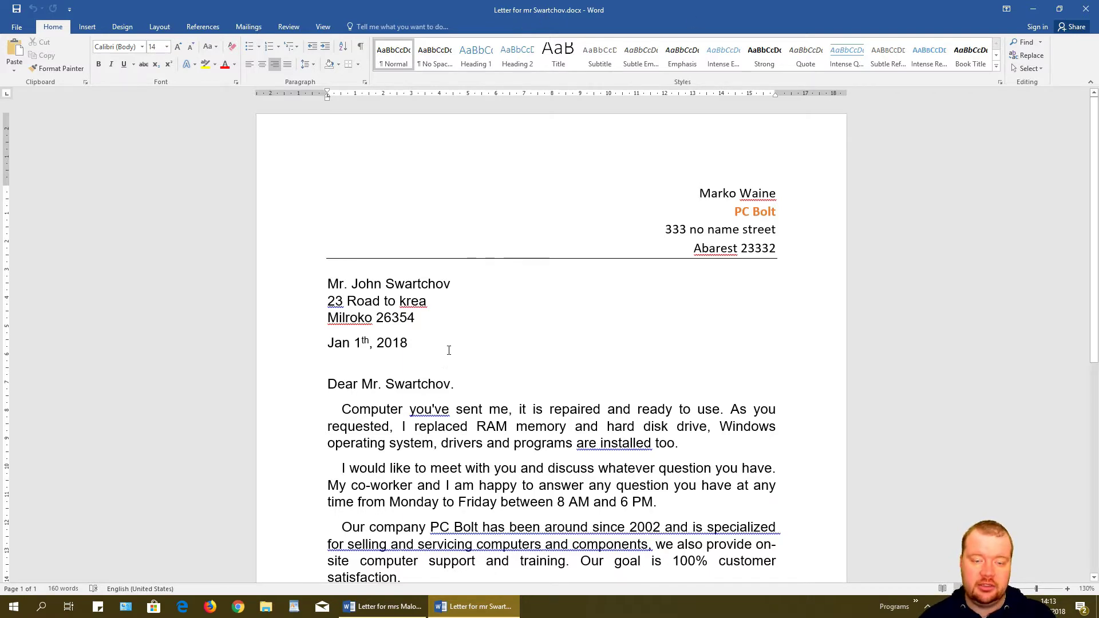
scroll(408, 510, down, 5)
scroll(408, 511, down, 2)
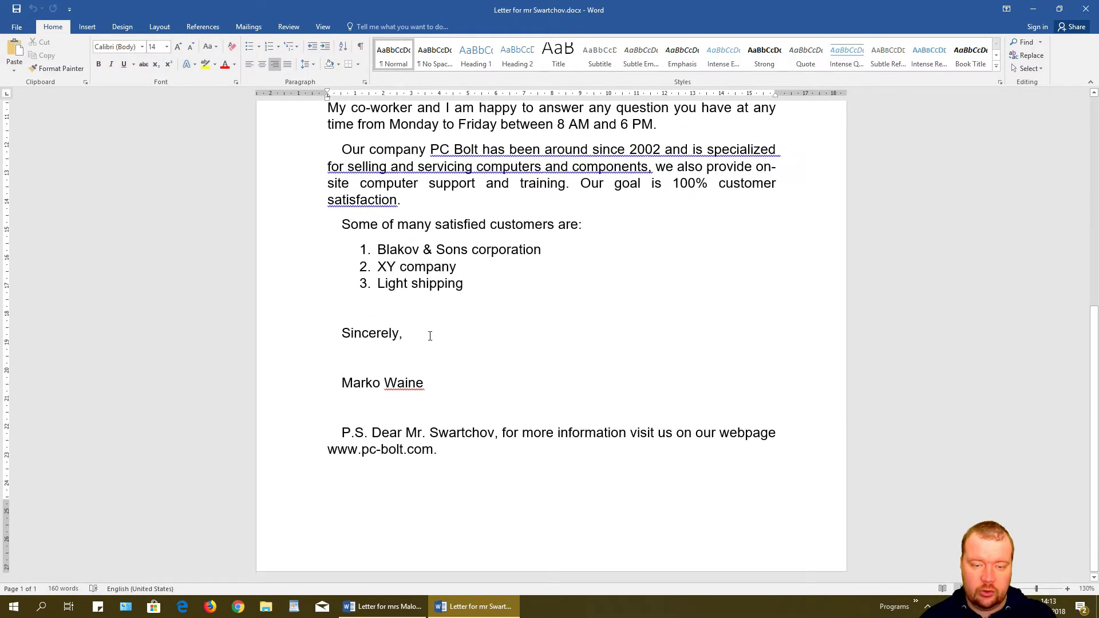
click(395, 353)
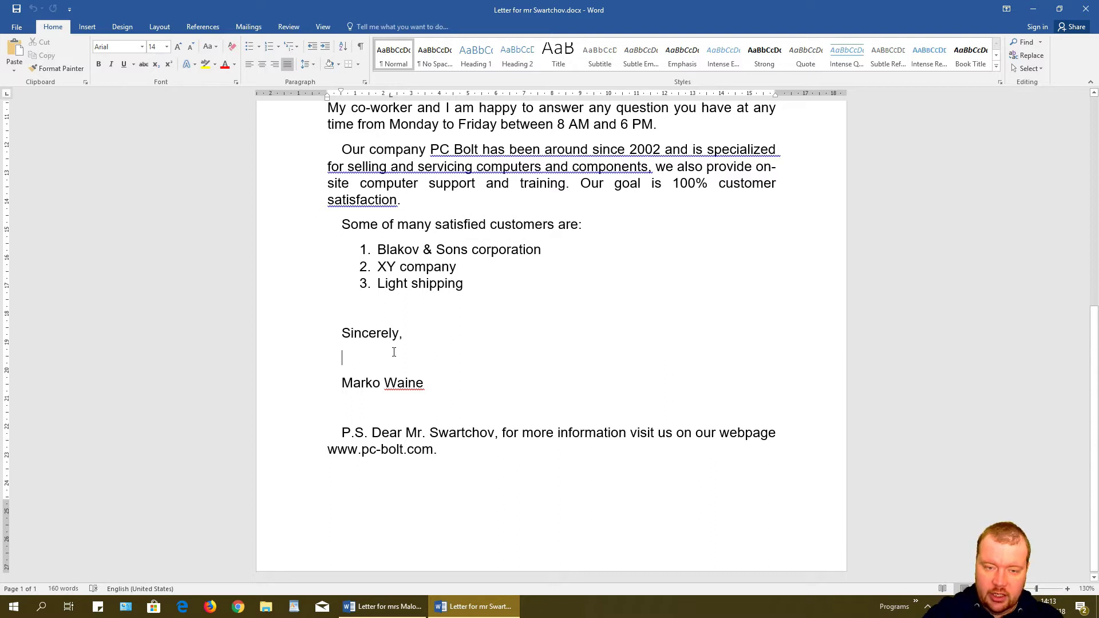
key(Delete)
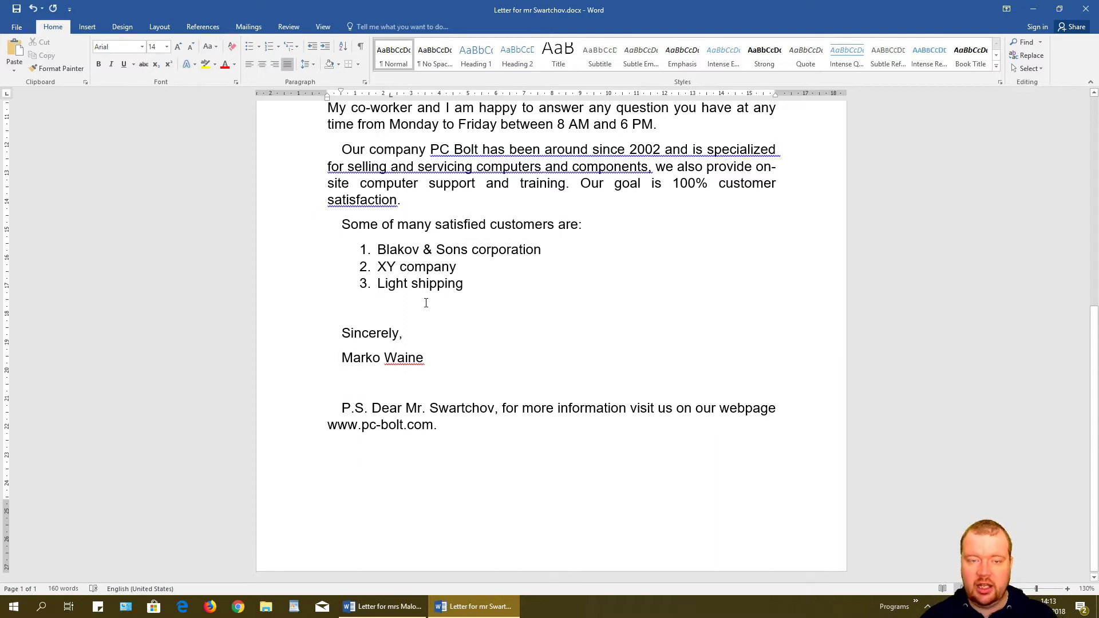
Step: Save the Swartchov letter and confirm it has no unsaved changes
click(16, 10)
click(22, 27)
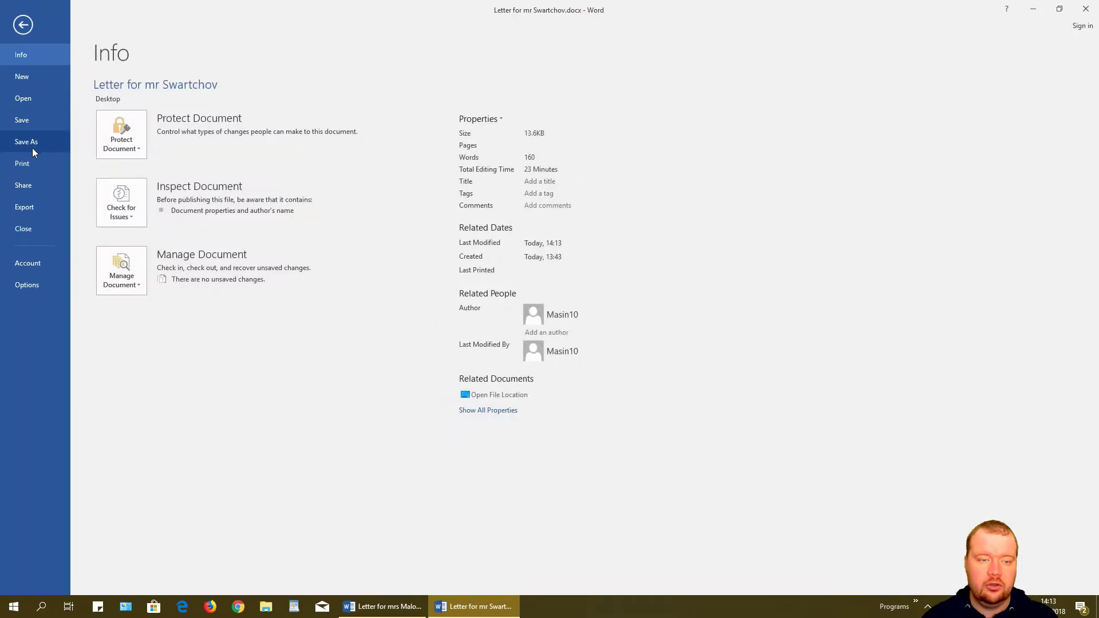
click(32, 122)
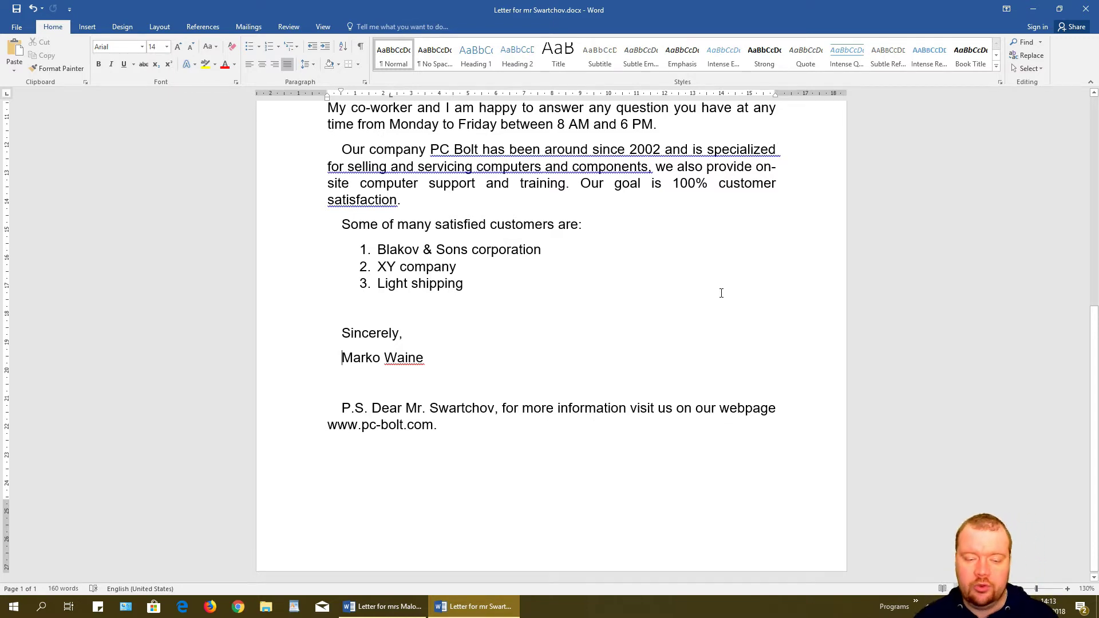
Step: Launch a new Word 2016 window from the taskbar jump list
mouse_move(452, 610)
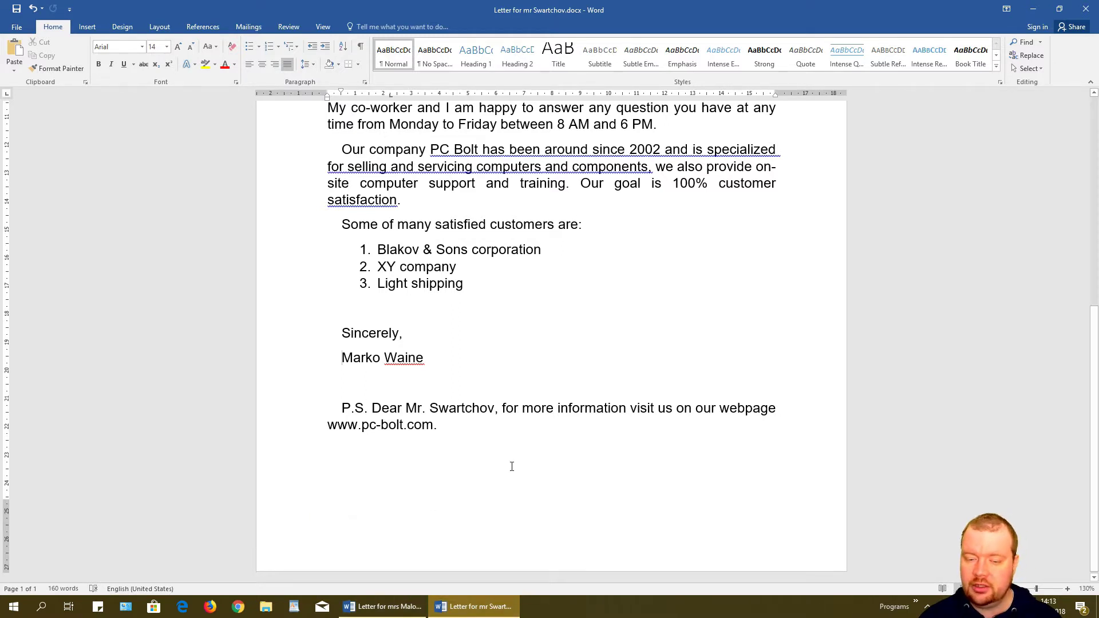
right_click(465, 608)
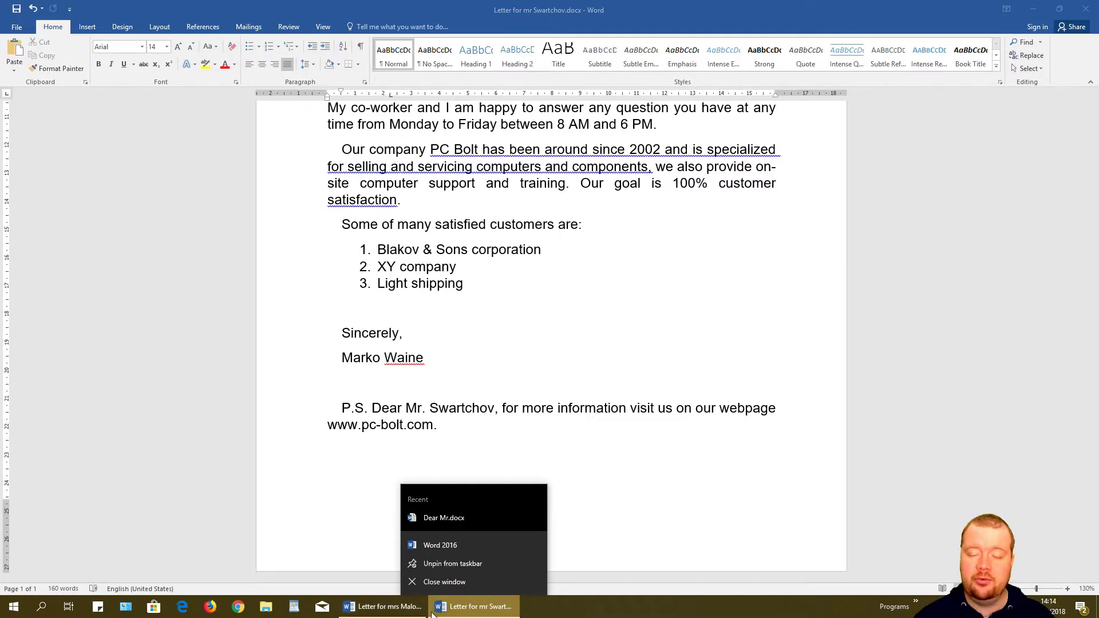
click(452, 545)
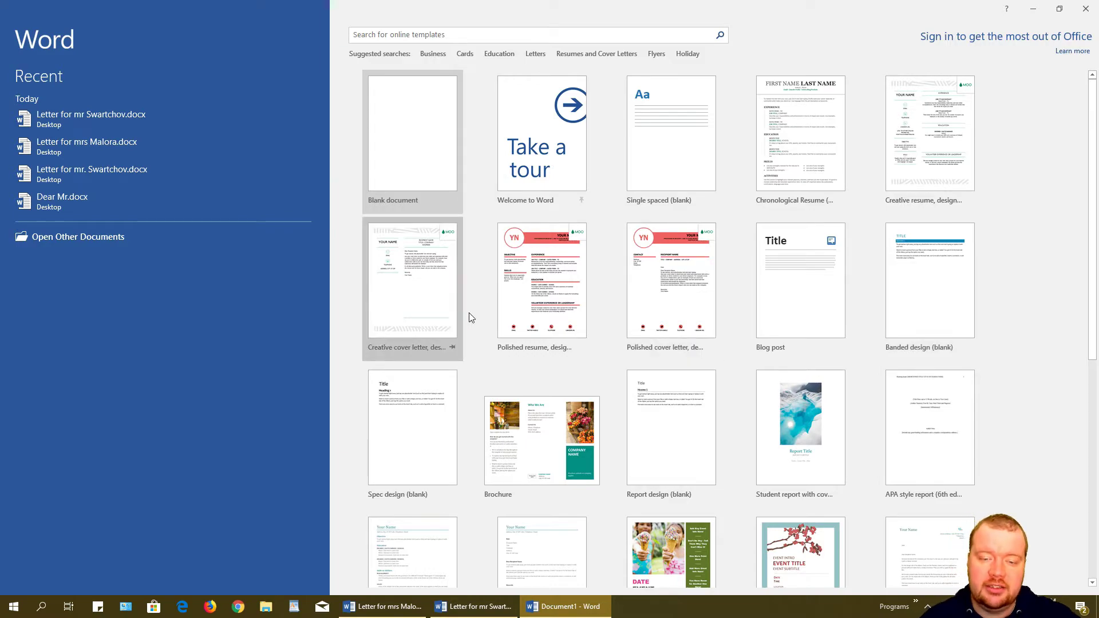
Step: Create Document2 from the 'Creative cover letter, designed by MOO' template
click(430, 284)
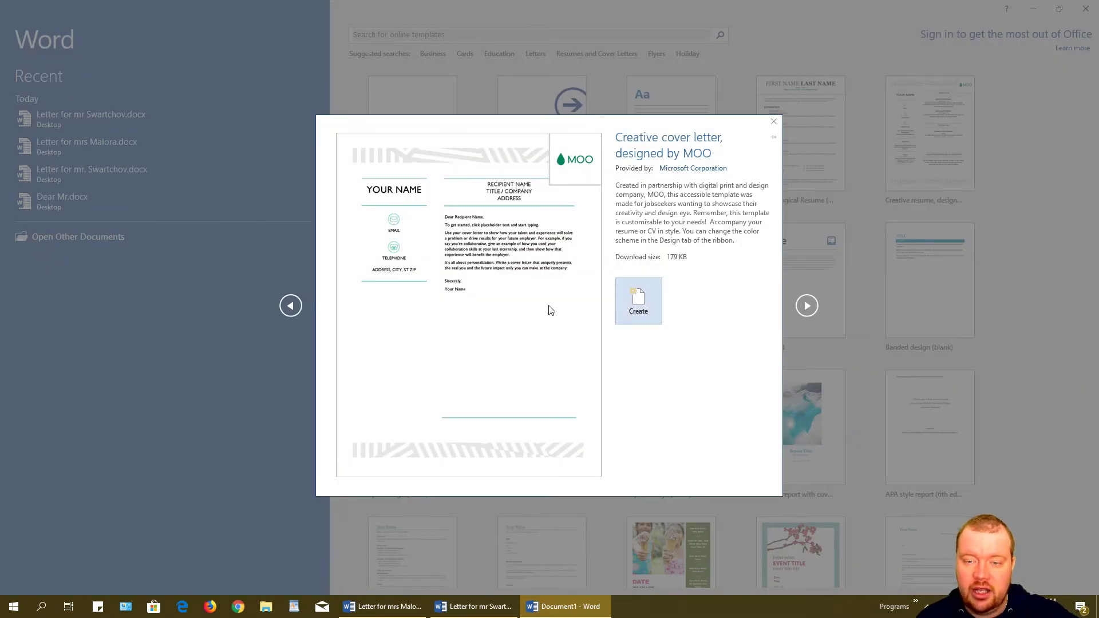
click(637, 302)
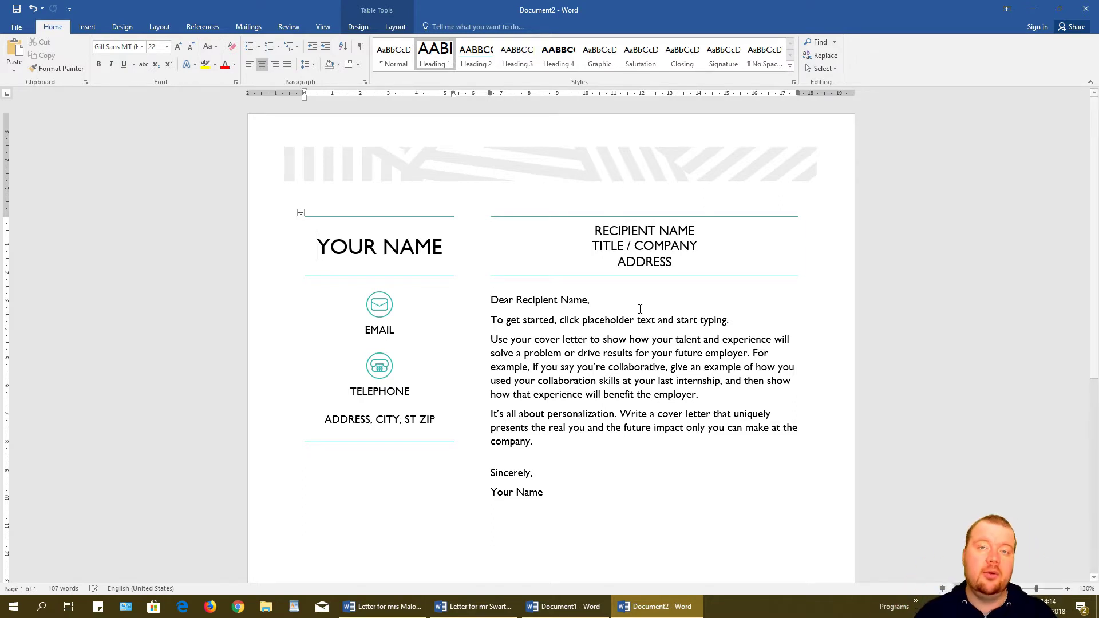
Step: Close the unedited Document2 cover letter and choose to save its changes
click(1086, 9)
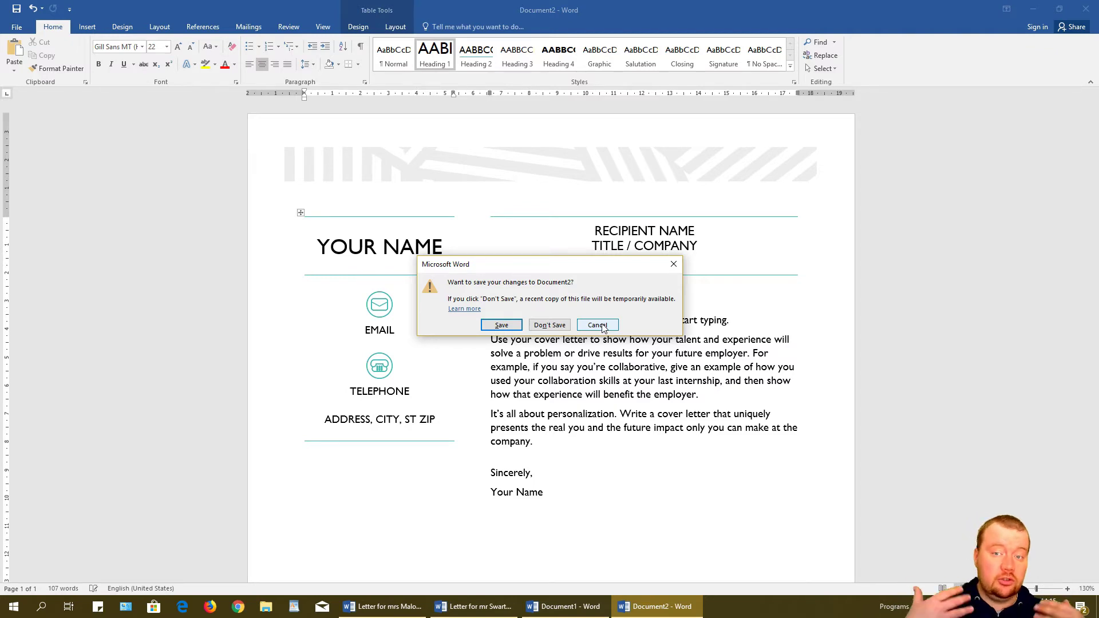
click(499, 324)
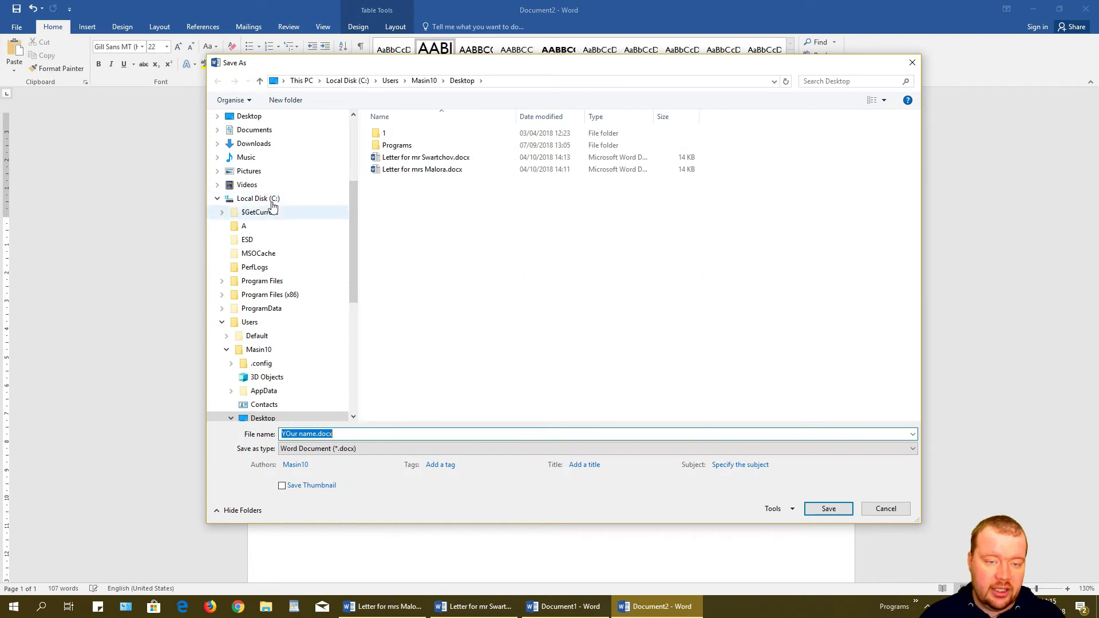
Step: Save the cover letter to the Desktop as 'YOur name.docx'
click(248, 115)
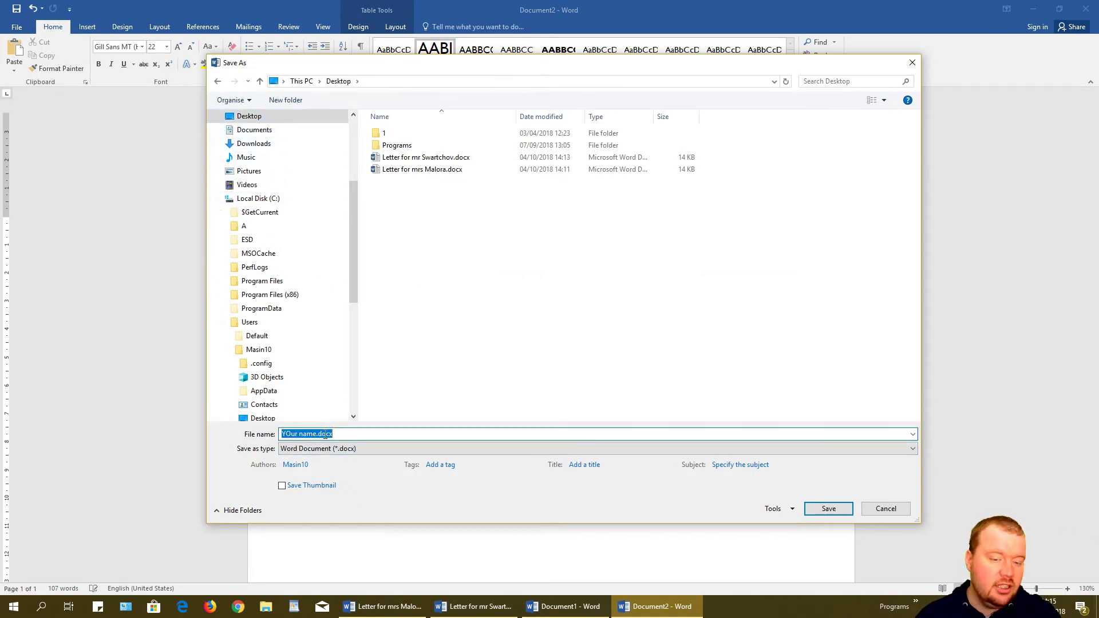
click(828, 508)
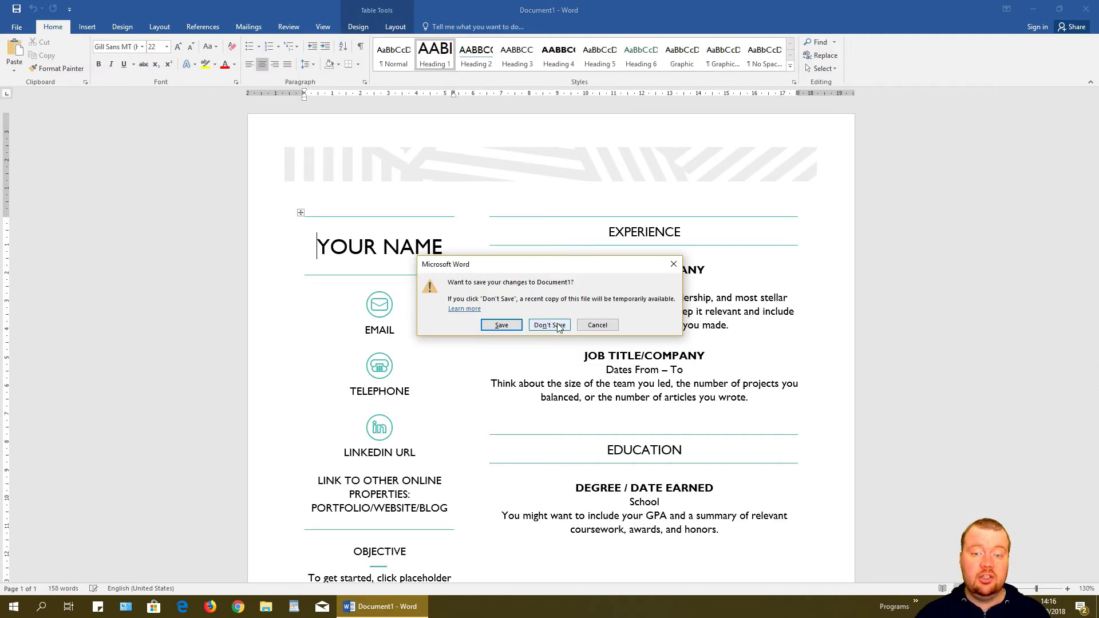
Step: Close the Document1 résumé without saving so Word shuts down completely
click(546, 329)
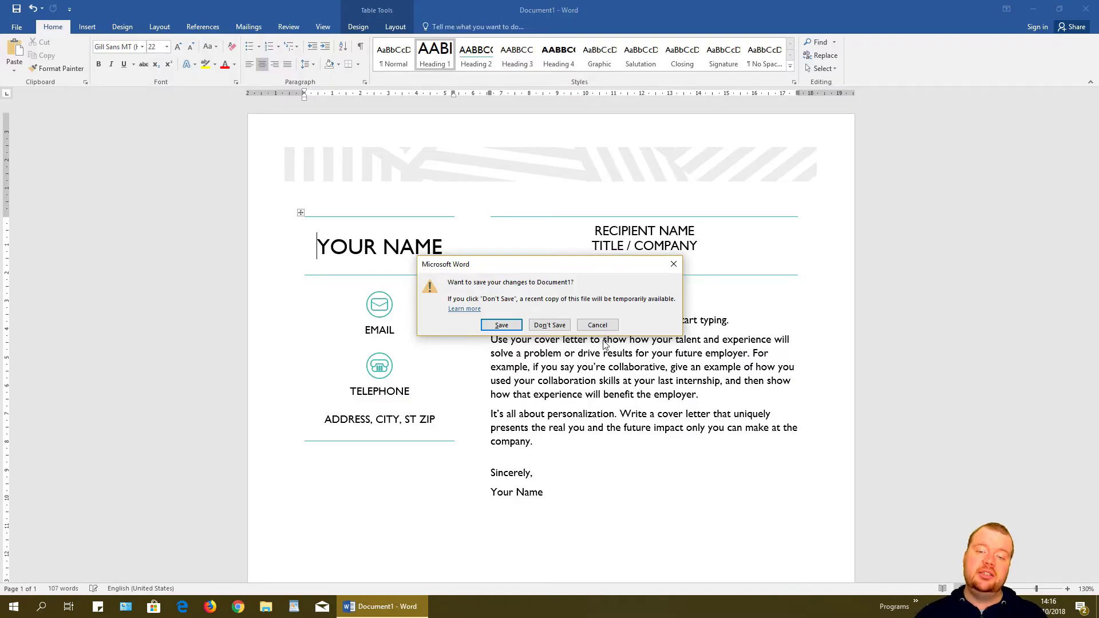
click(603, 331)
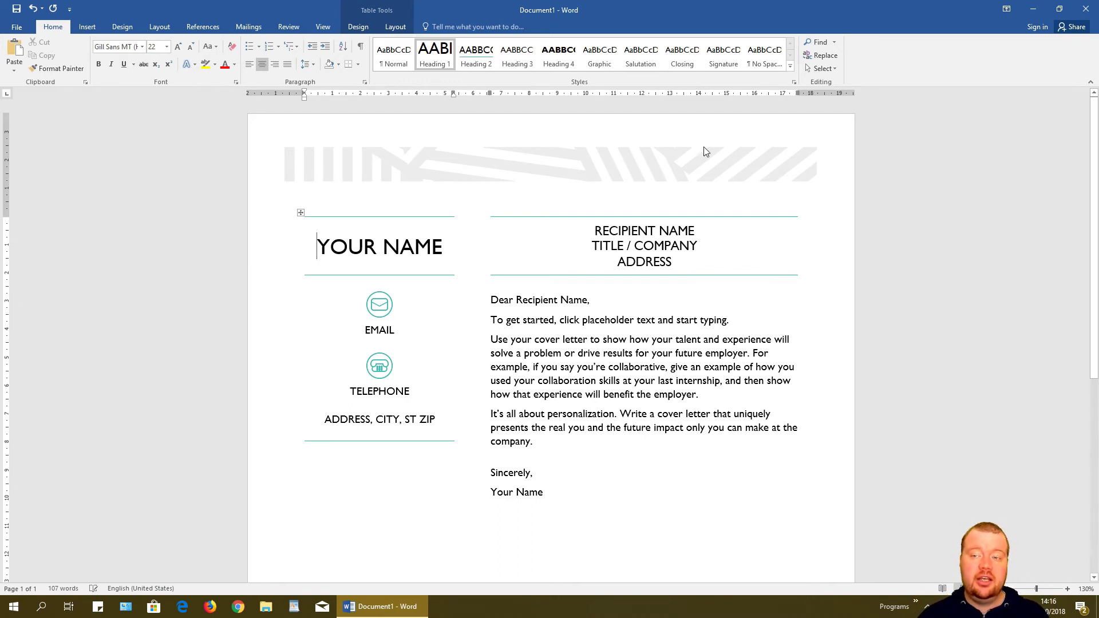
click(1086, 7)
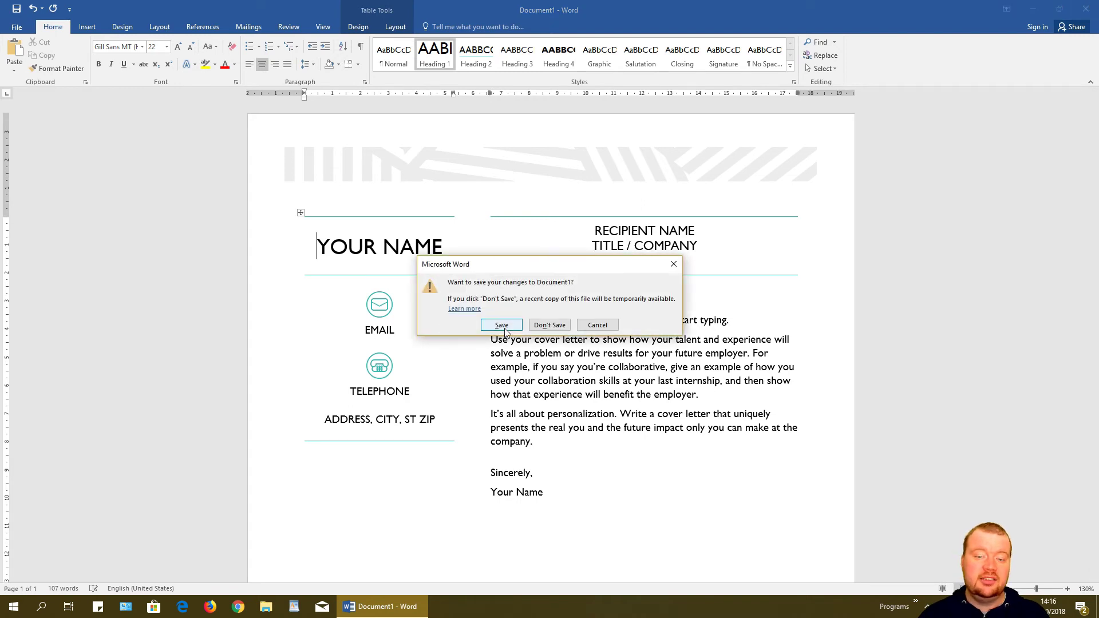
click(548, 326)
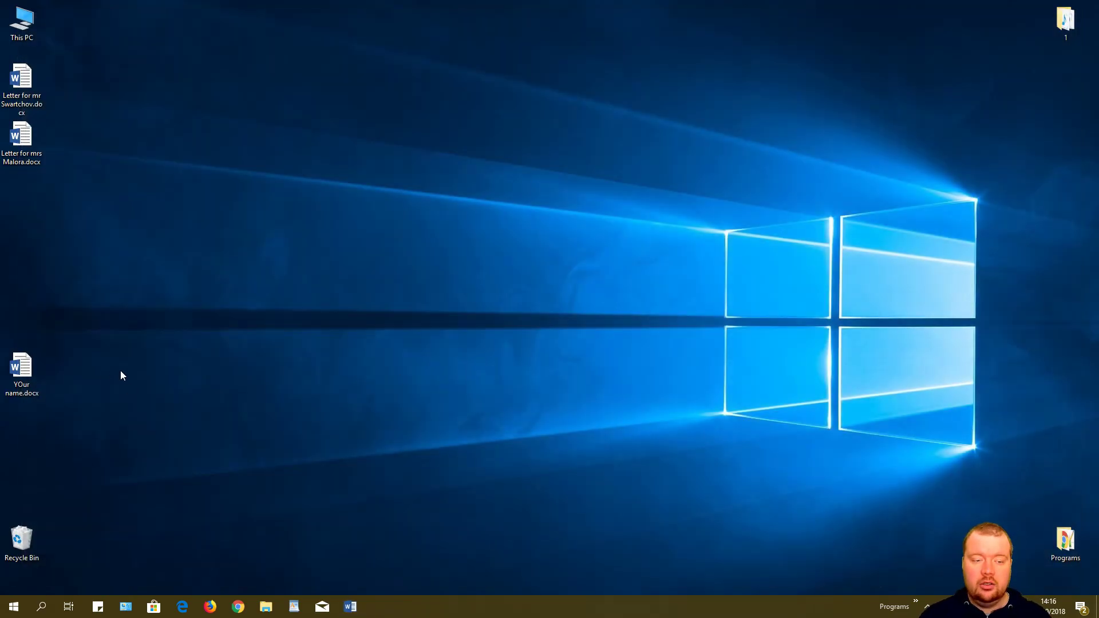
Step: Delete 'YOur name.docx' from the desktop
click(23, 375)
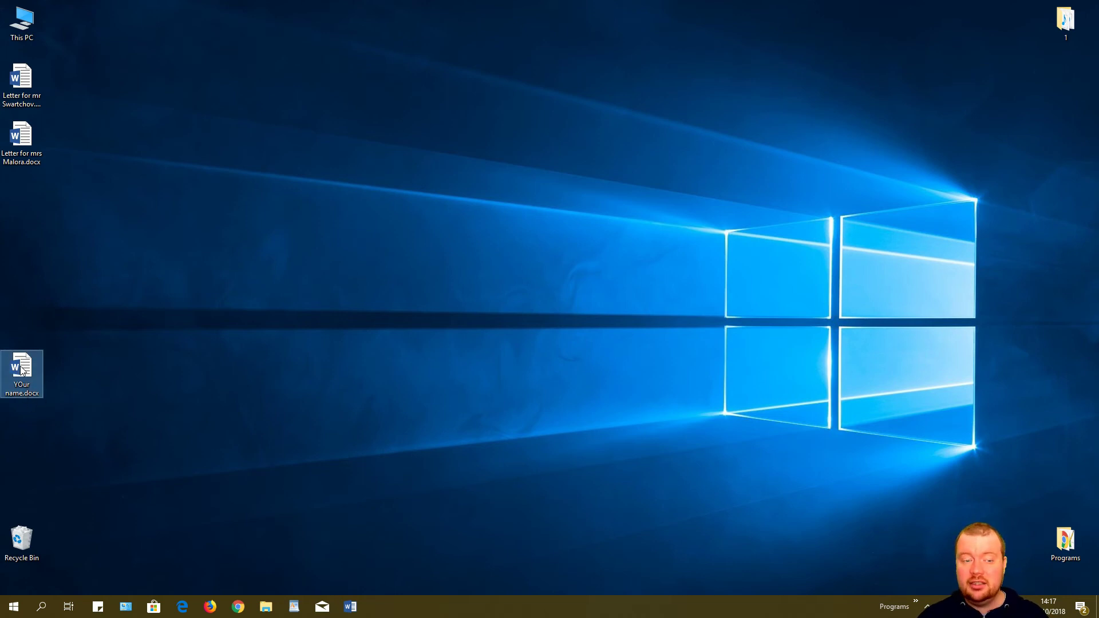
right_click(22, 369)
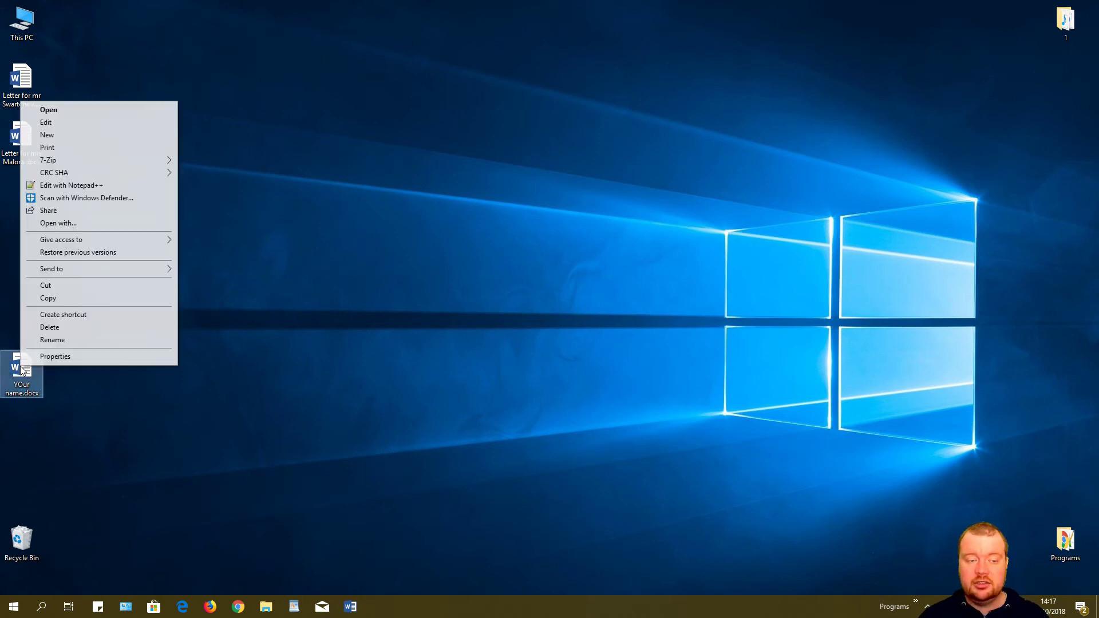
click(81, 327)
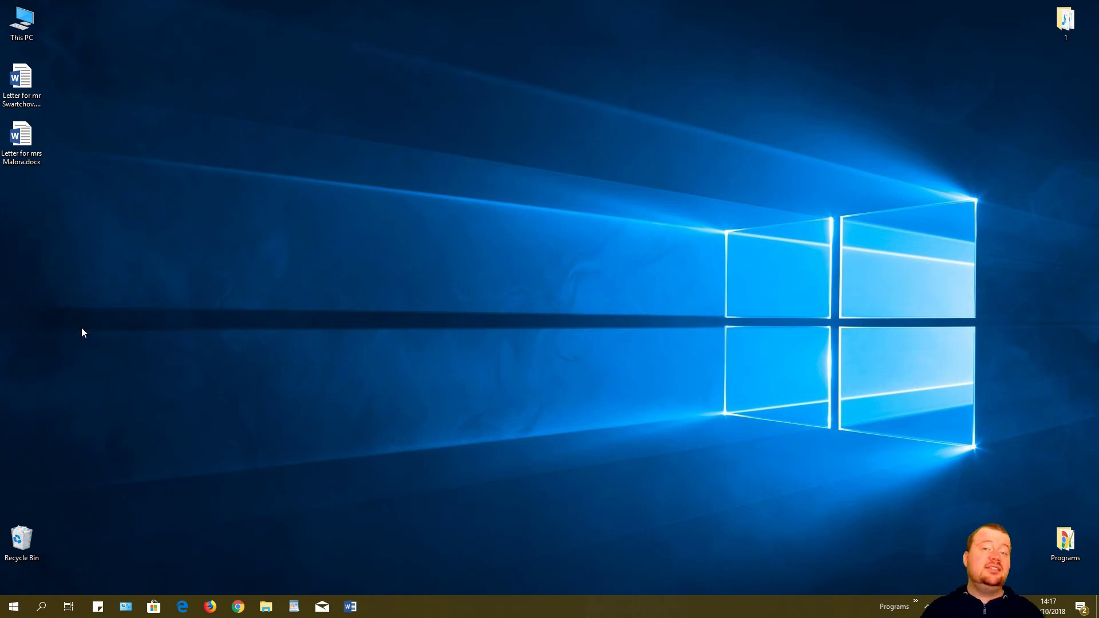